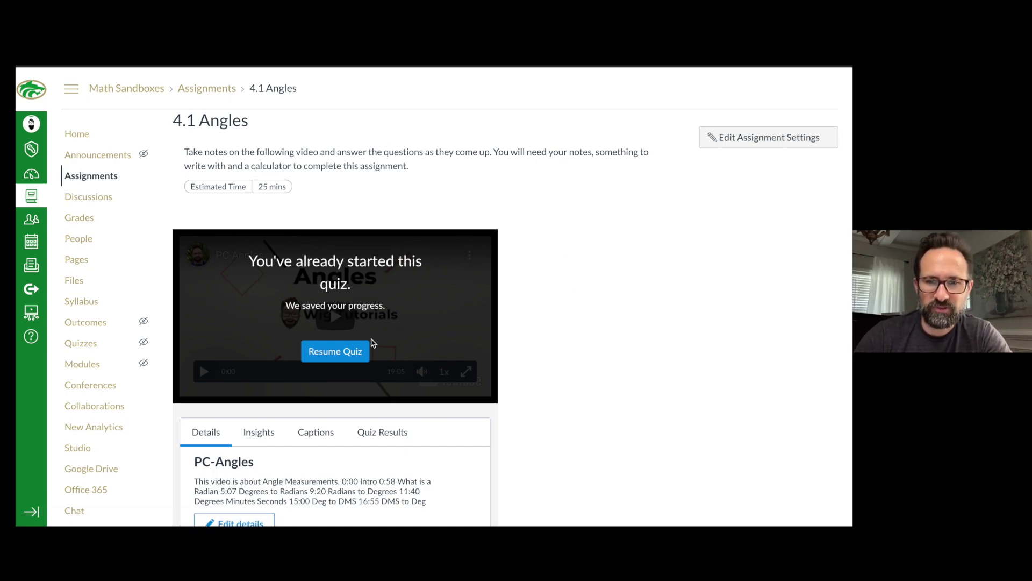
Step: Examine the 4.1 Angles assignment and its embedded PC-Angles video's insights, captions, quiz results and details
scroll(372, 341, down, 1)
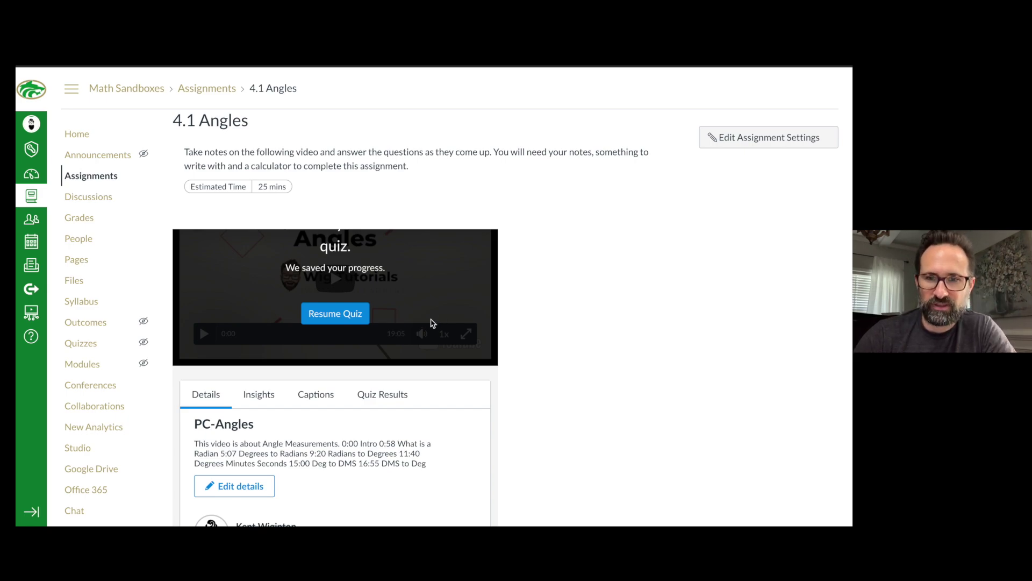
scroll(456, 320, down, 1)
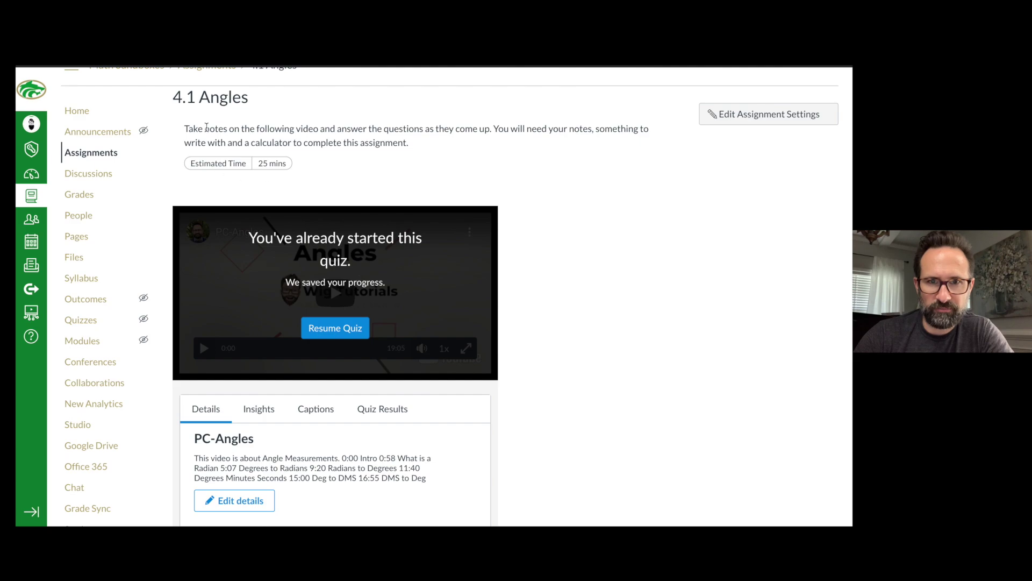
scroll(185, 166, down, 1)
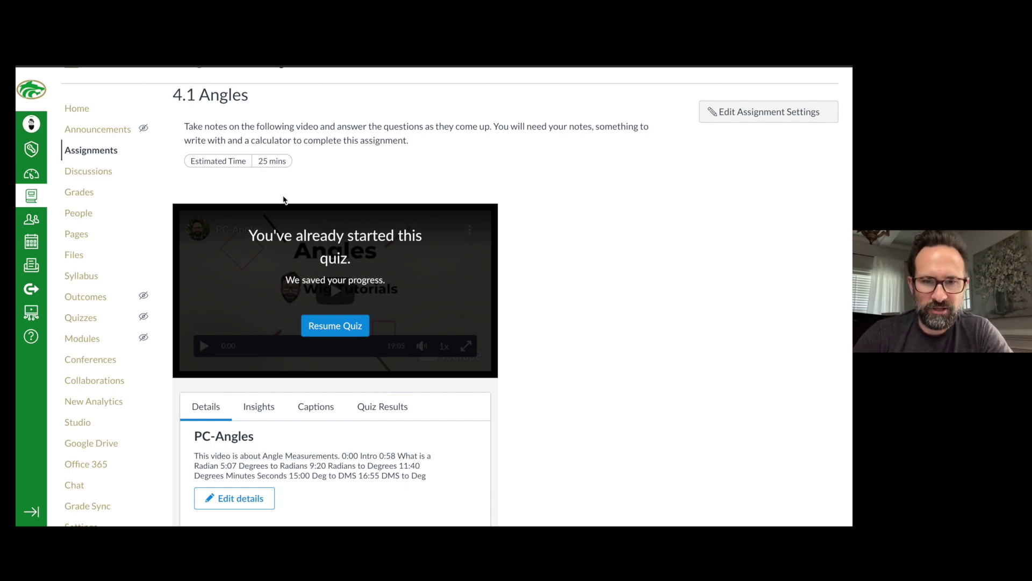
scroll(284, 200, down, 3)
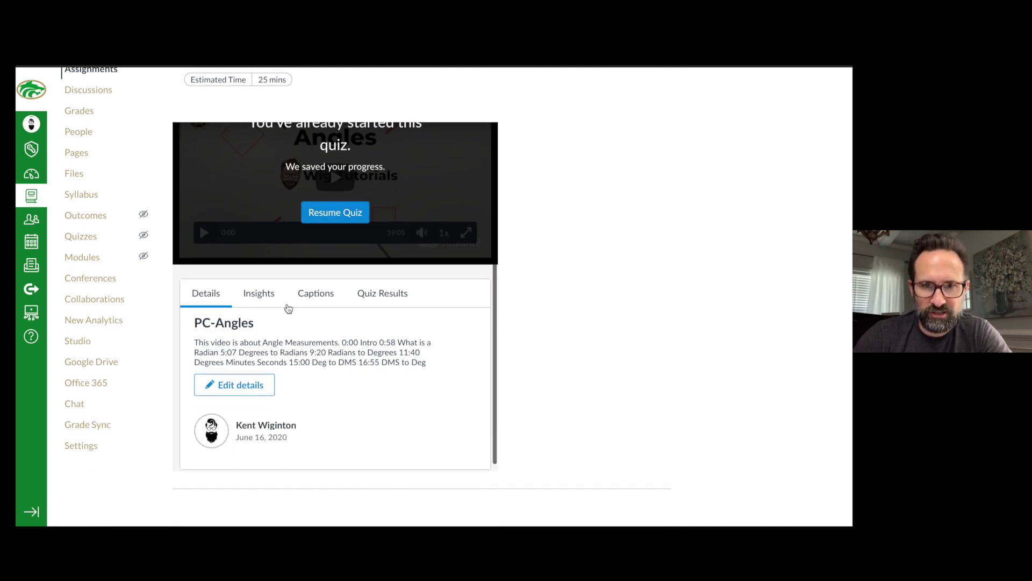
scroll(289, 304, down, 1)
click(250, 294)
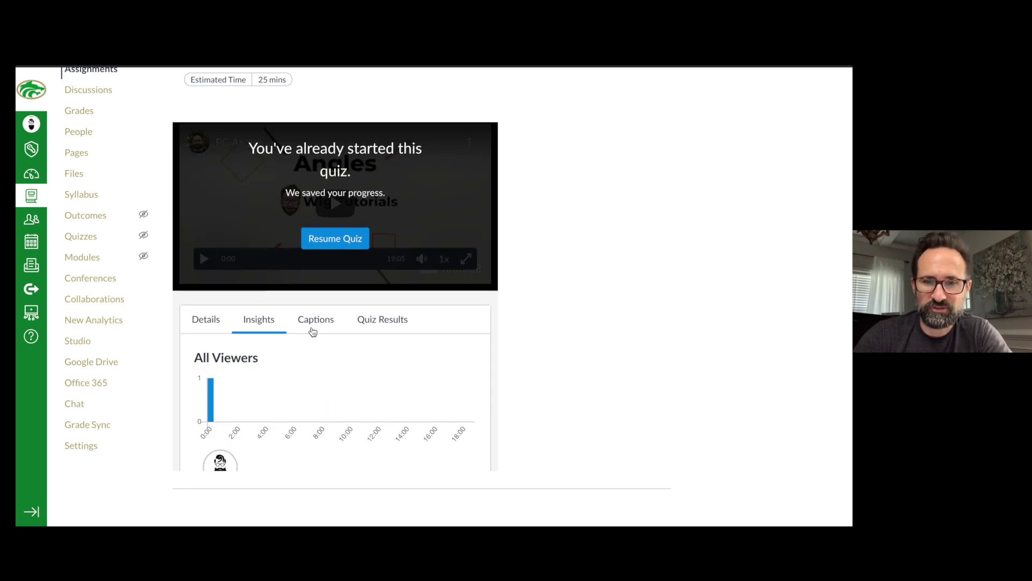
scroll(268, 394, down, 1)
scroll(268, 394, down, 1)
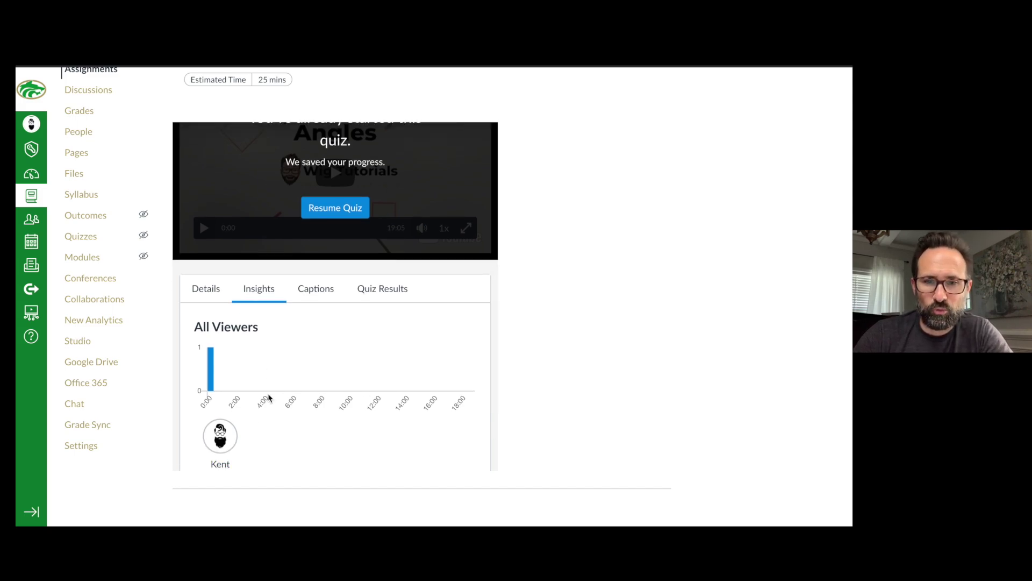
click(313, 291)
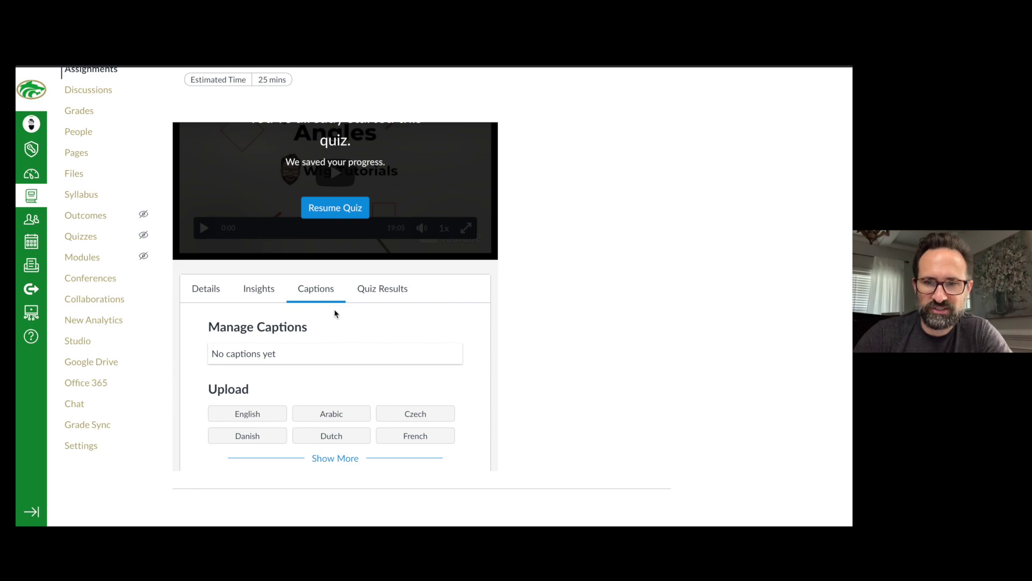
click(363, 294)
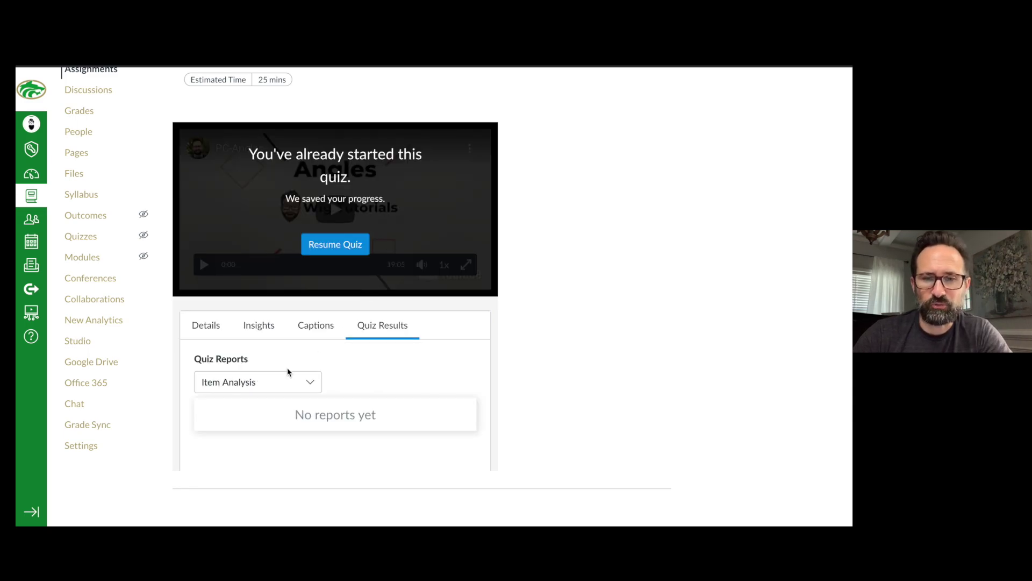
click(213, 325)
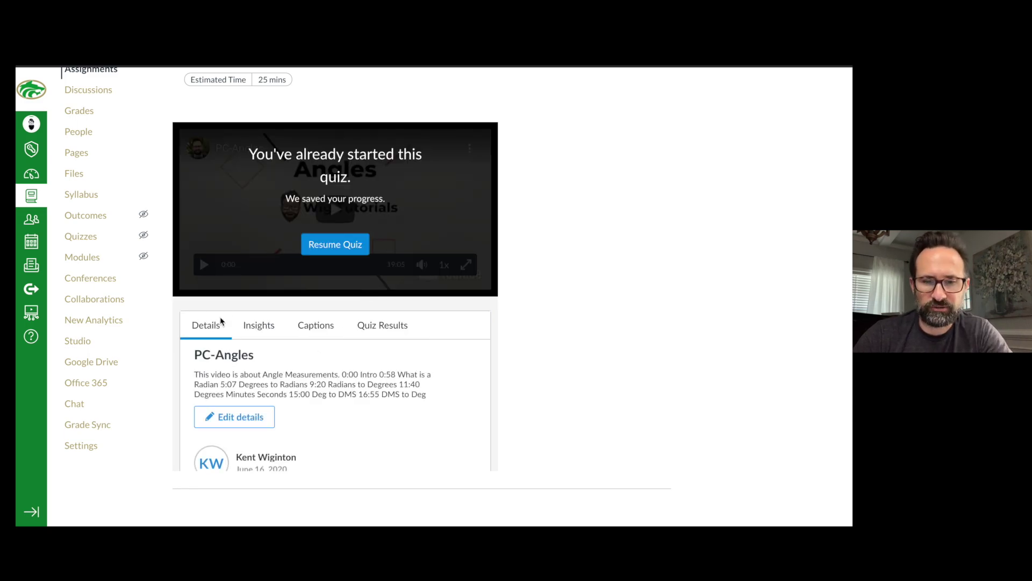
Step: Resume the PC-Angles video quiz and lower the system volume while it plays
click(328, 247)
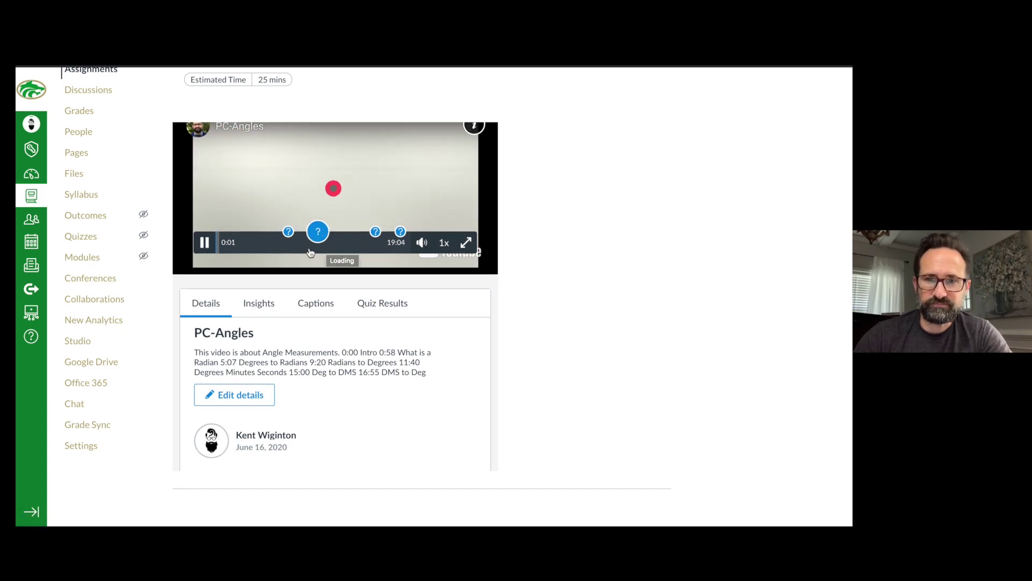
scroll(310, 261, down, 1)
scroll(329, 258, up, 2)
key(XF86AudioLowerVolume)
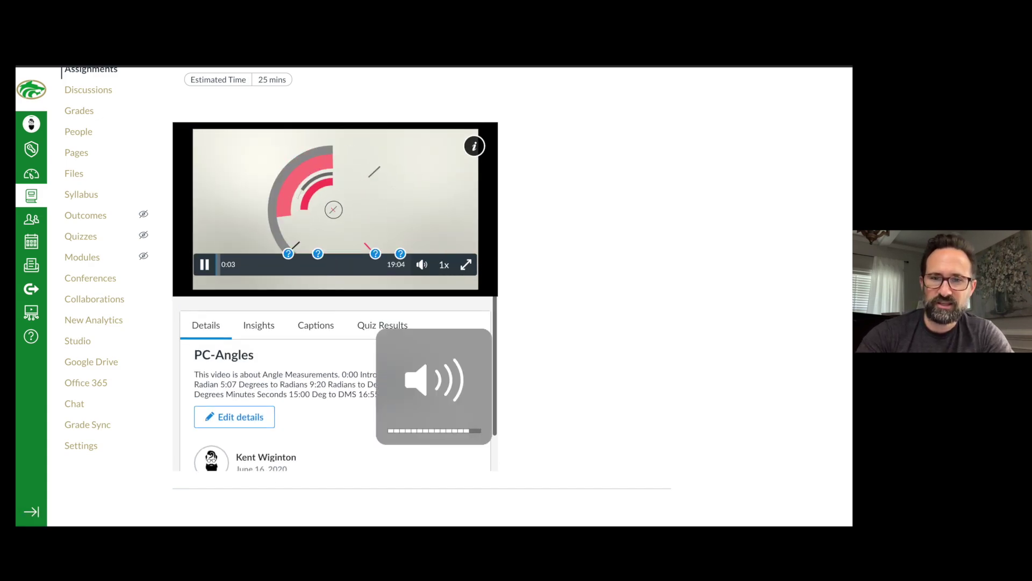
key(XF86AudioLowerVolume)
key(XF86AudioLowerVolume)
key(XF86AudioLowerVolume)
key(XF86AudioLowerVolume)
key(XF86AudioLowerVolume)
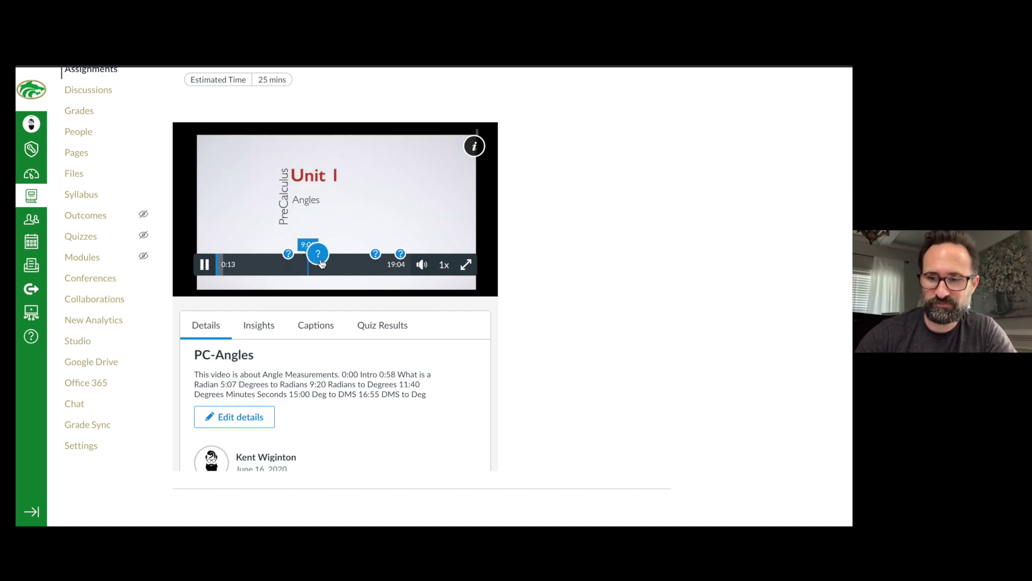
key(XF86AudioLowerVolume)
key(XF86AudioLowerVolume)
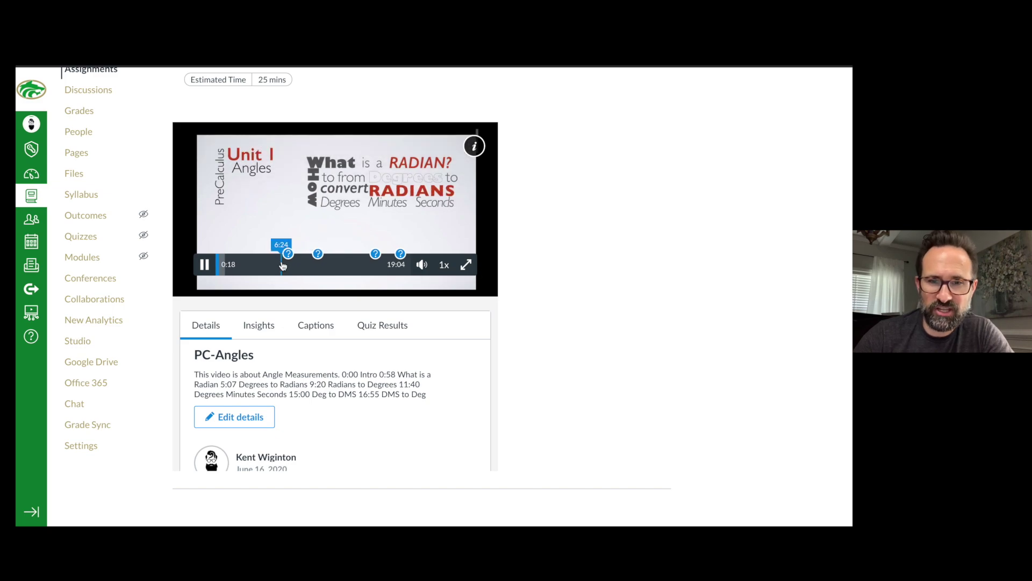
Step: Skip the video ahead to the first question marker, review question 1 and its answer choices, and choose to re-watch the section
click(282, 267)
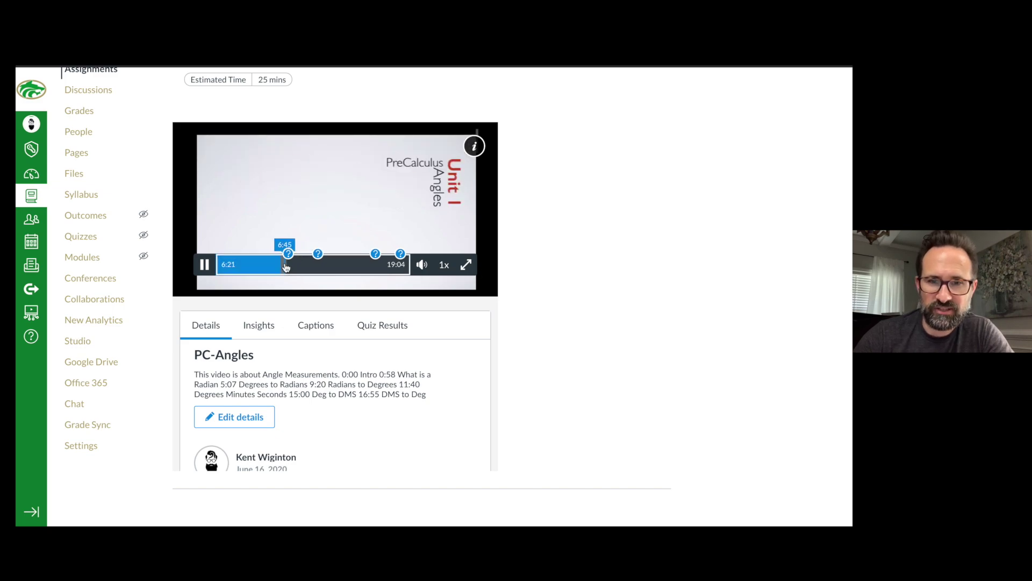
click(285, 267)
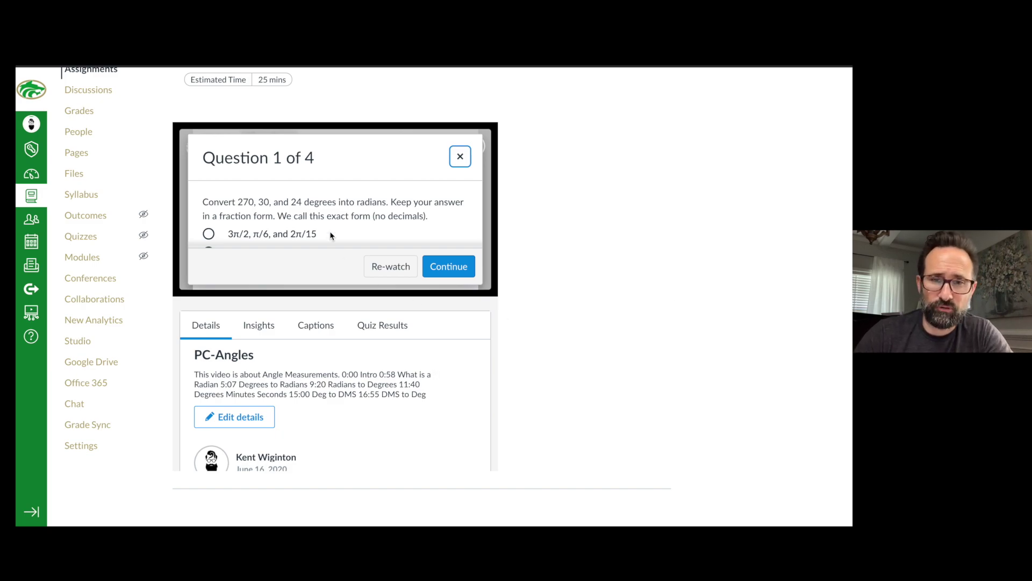
scroll(285, 210, down, 3)
scroll(280, 210, up, 3)
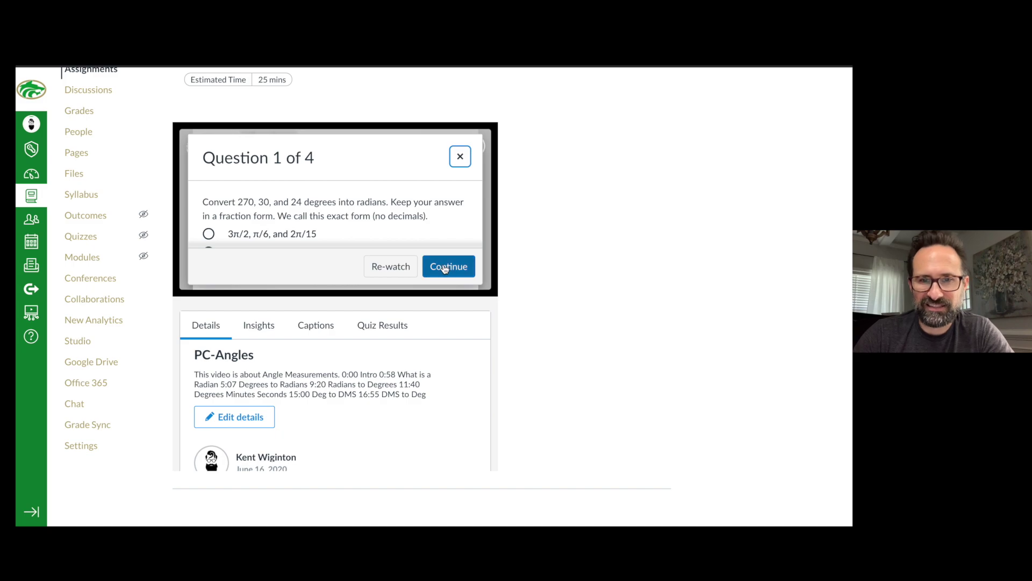
click(391, 266)
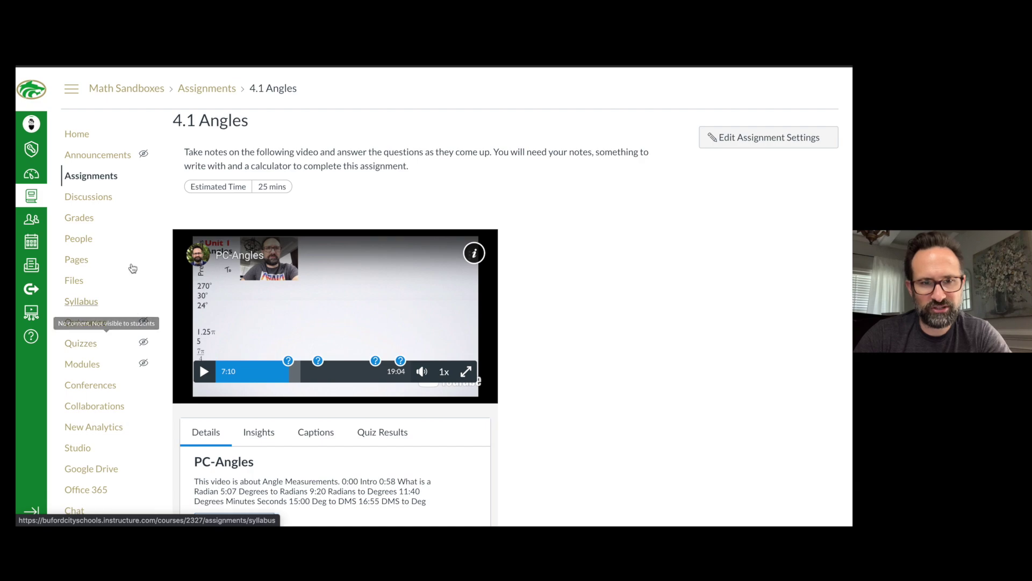
Step: Go to the Studio media library and start creating a quiz from the Two-Way Tables video
scroll(111, 355, down, 1)
scroll(111, 344, down, 1)
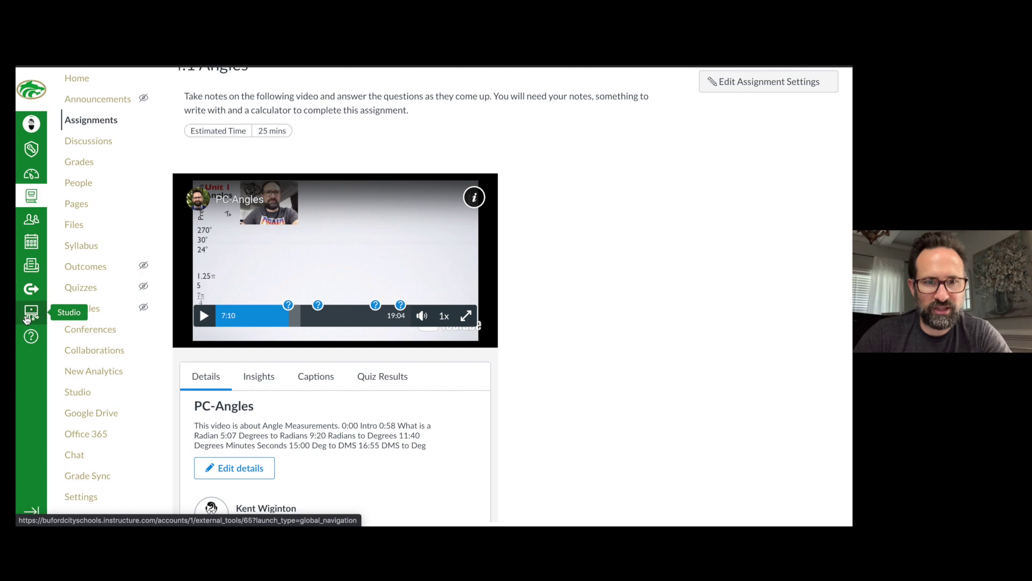
click(30, 314)
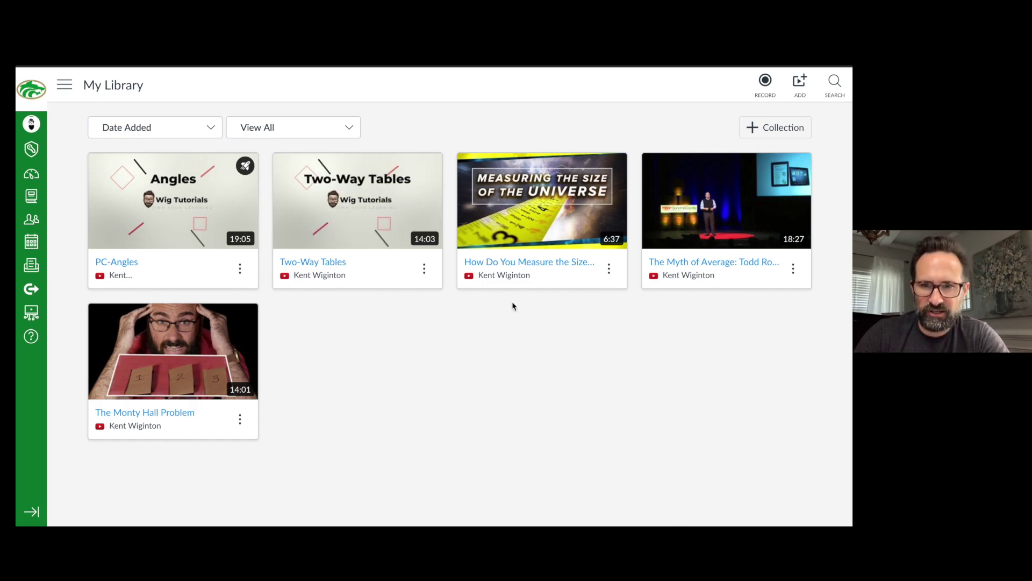
click(424, 271)
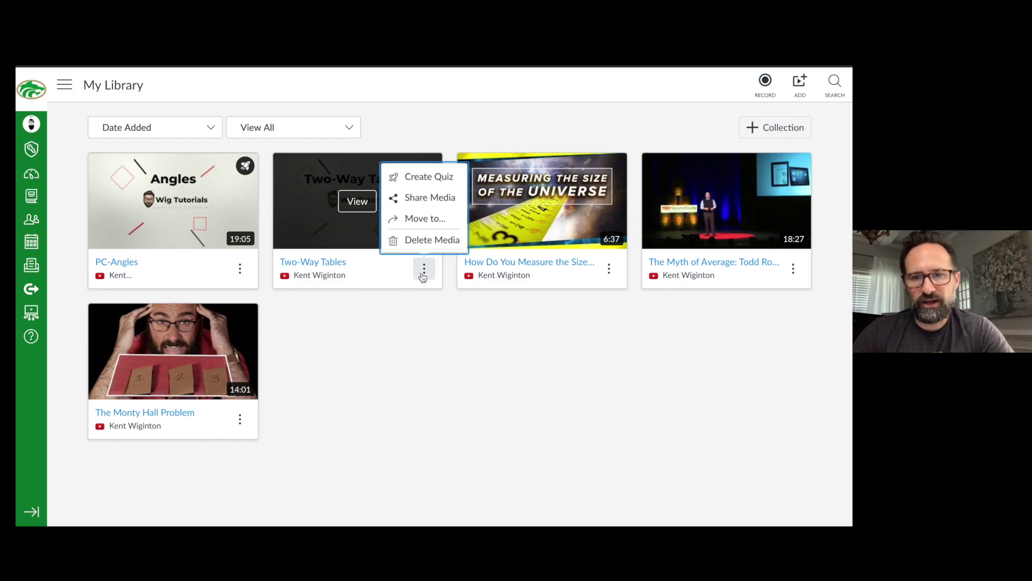
click(421, 181)
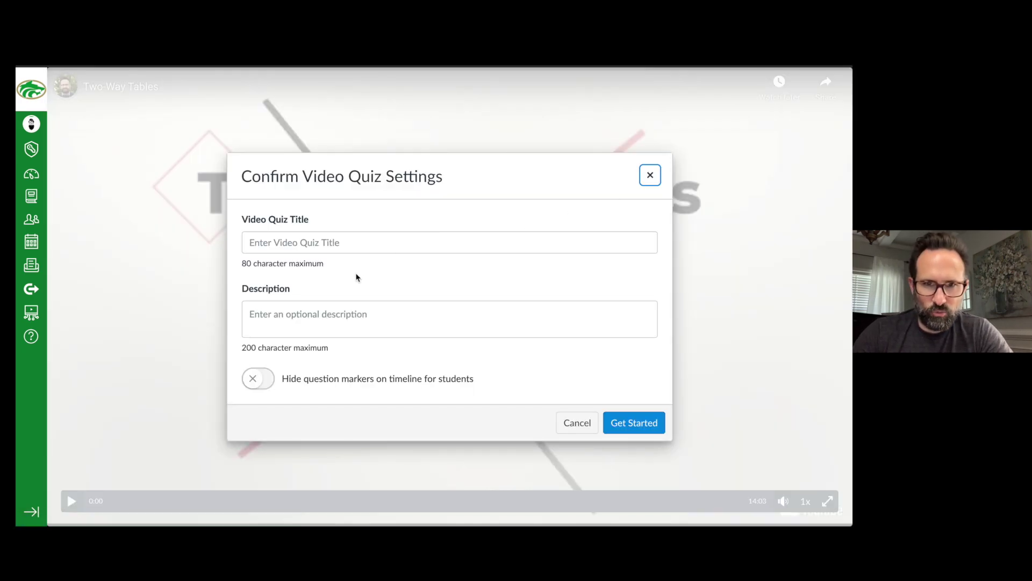
Step: Title the video quiz "Two Way Tables"
click(279, 244)
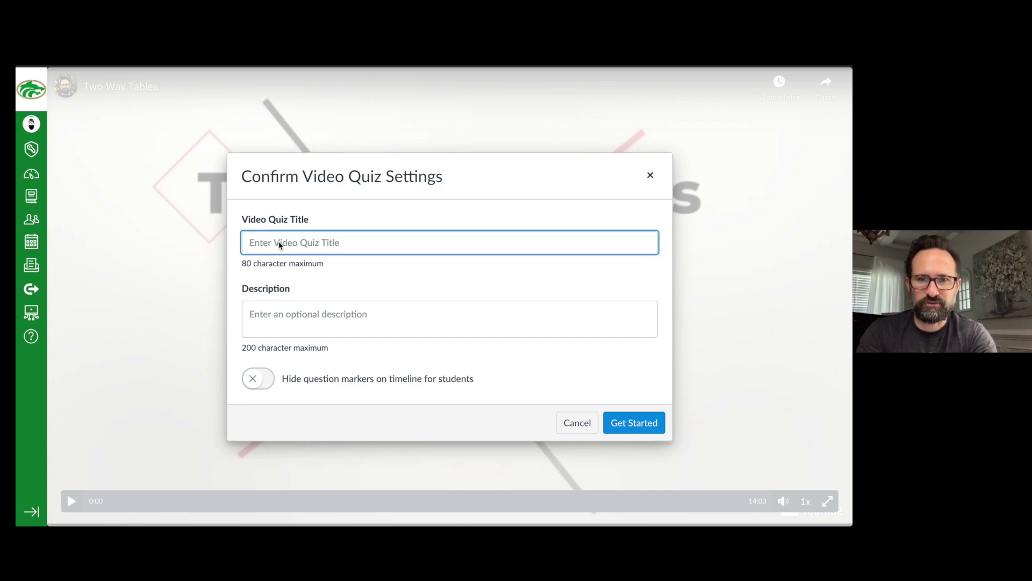
text(Tw)
key(BackSpace)
text(w)
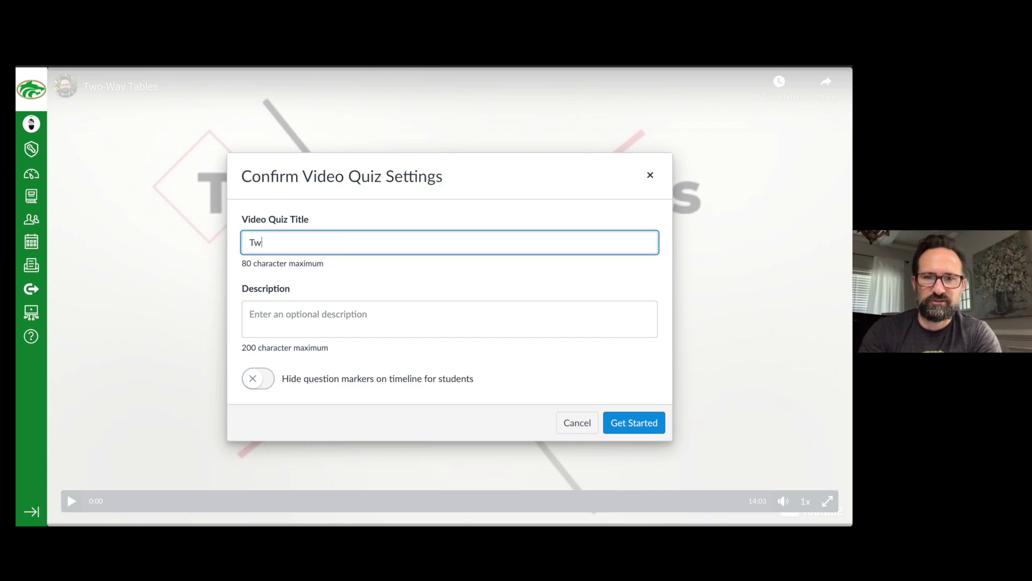
text(o Way)
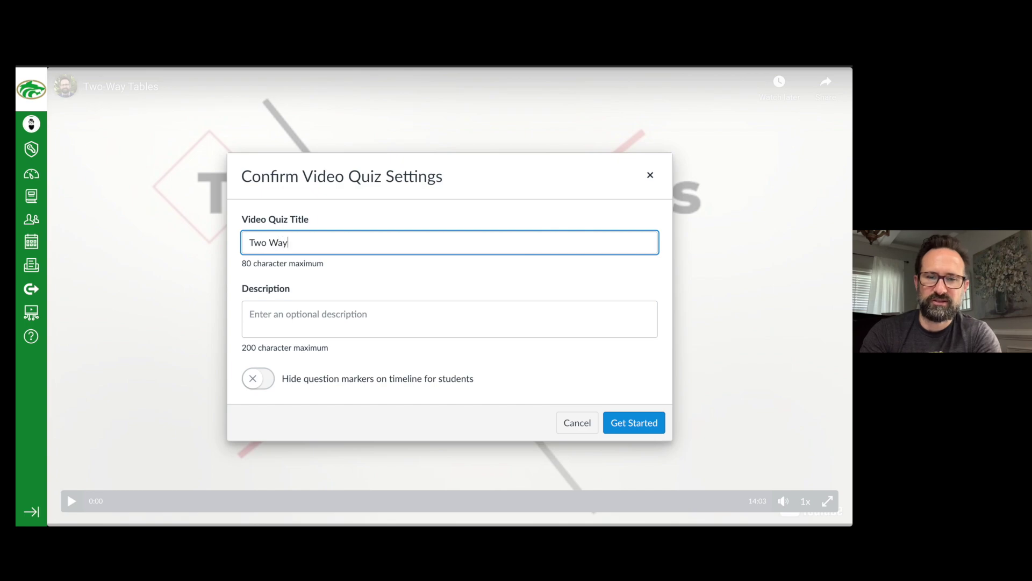
text( Tables)
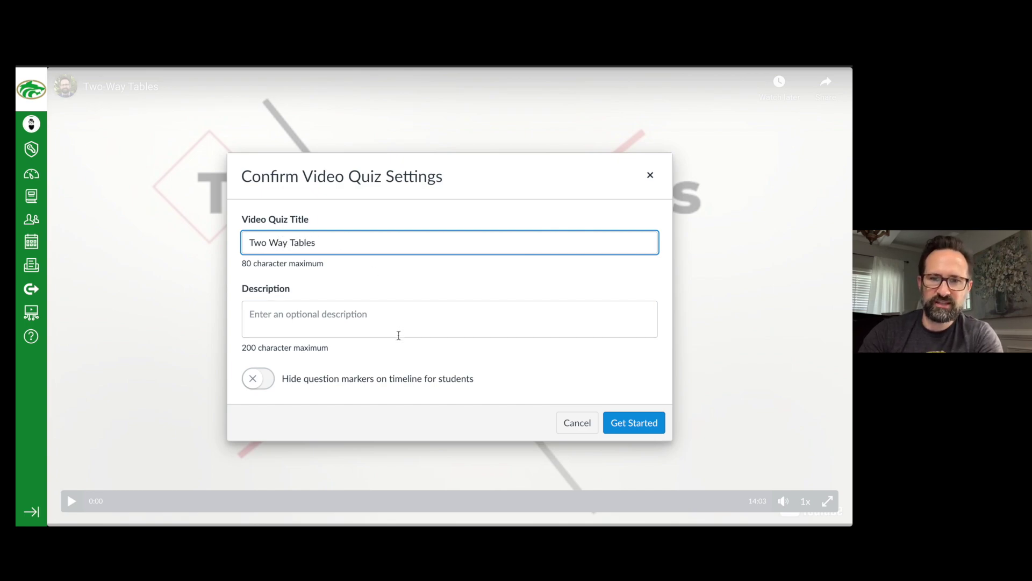
Step: Enter the quiz description "Watch the vid and answer the questions."
click(365, 323)
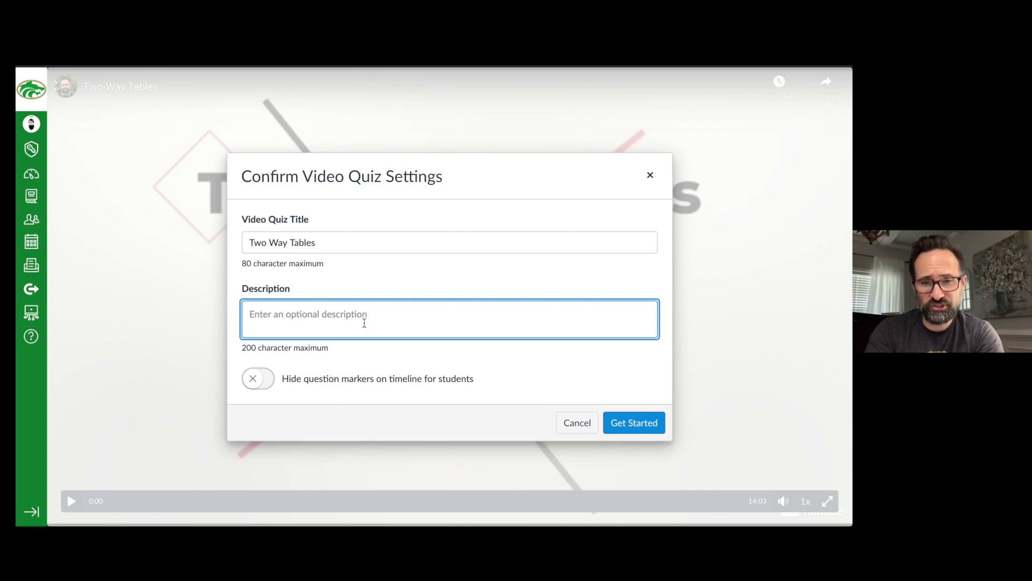
text(Wat)
text(c)
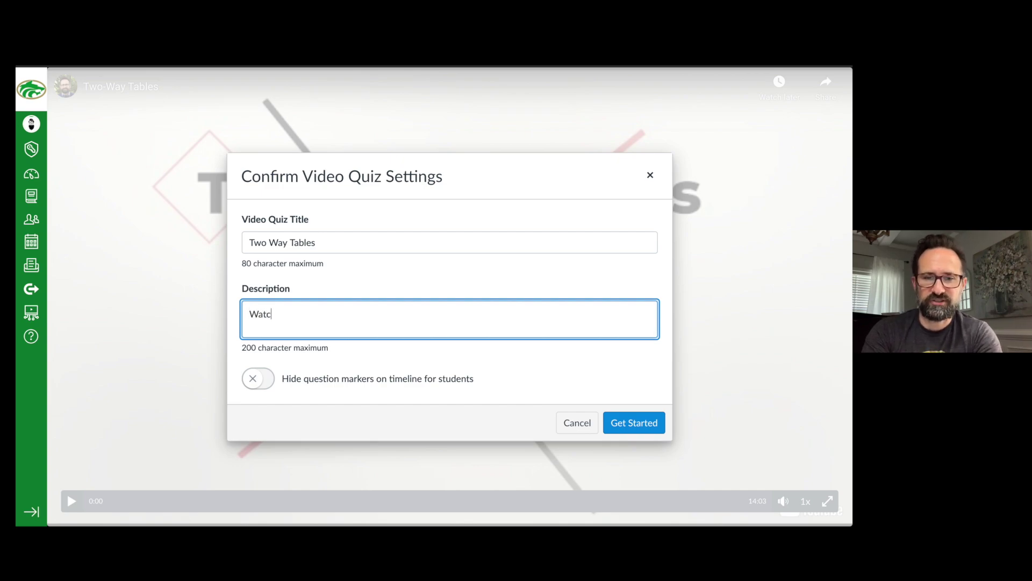
text(h the vid and ans)
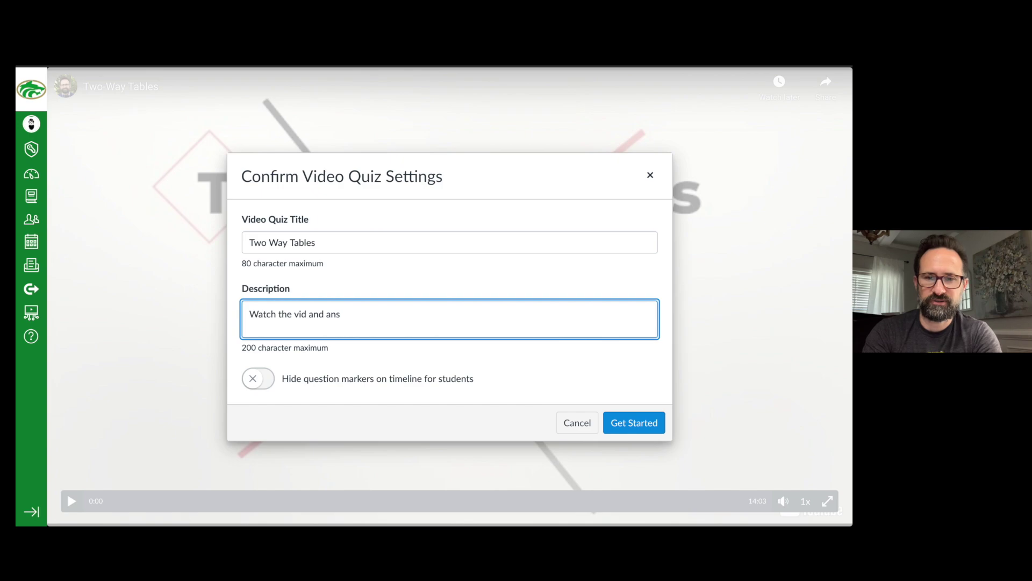
key(BackSpace)
text(swer the questions.)
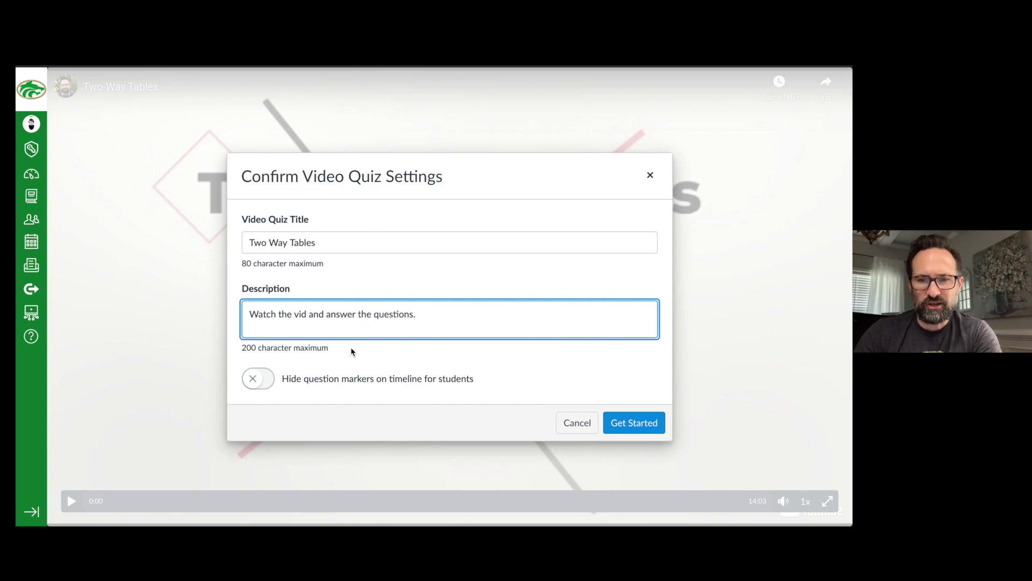
Step: Turn hiding of the timeline question markers for students on and back off, and confirm the video quiz settings
click(263, 383)
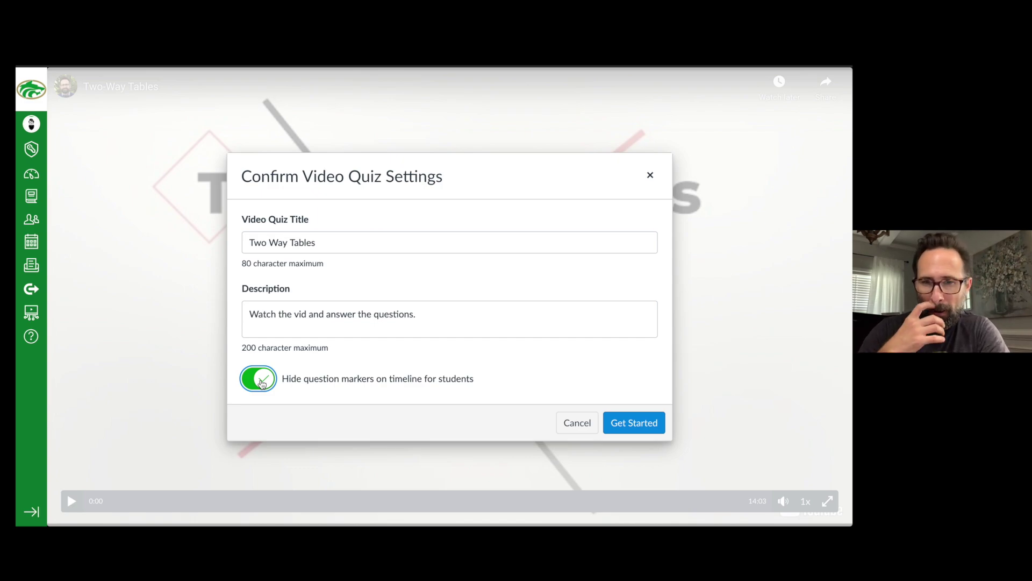
click(262, 383)
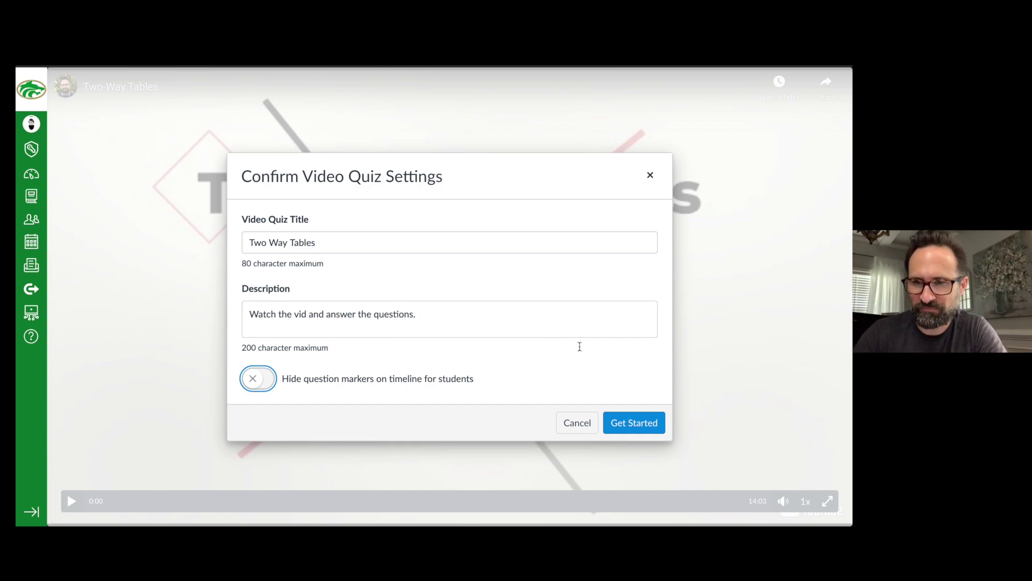
click(661, 423)
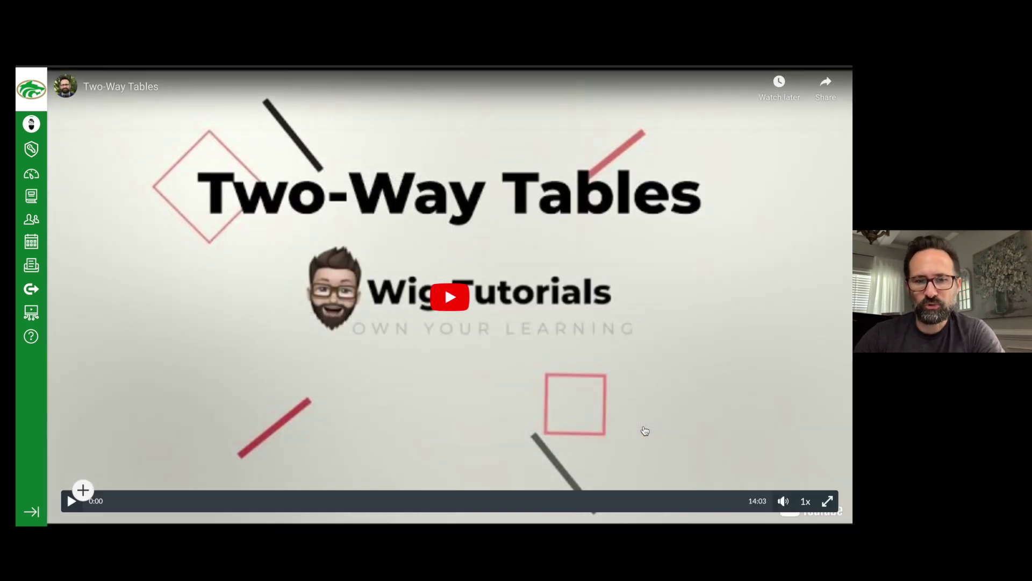
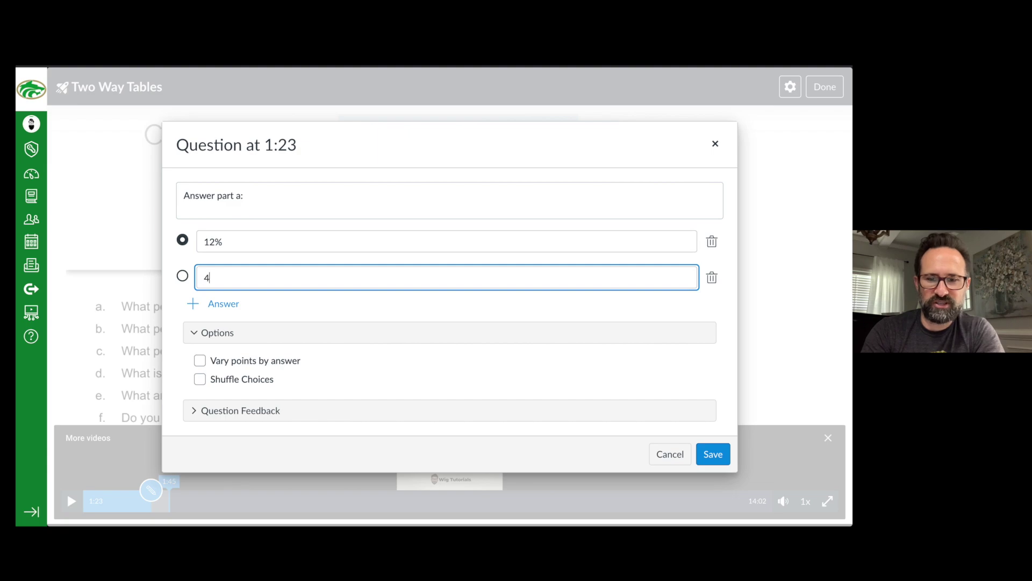
Step: Complete the second answer of the 1:23 question as 4% and add two more answers, 21% and 2.3%
text(%)
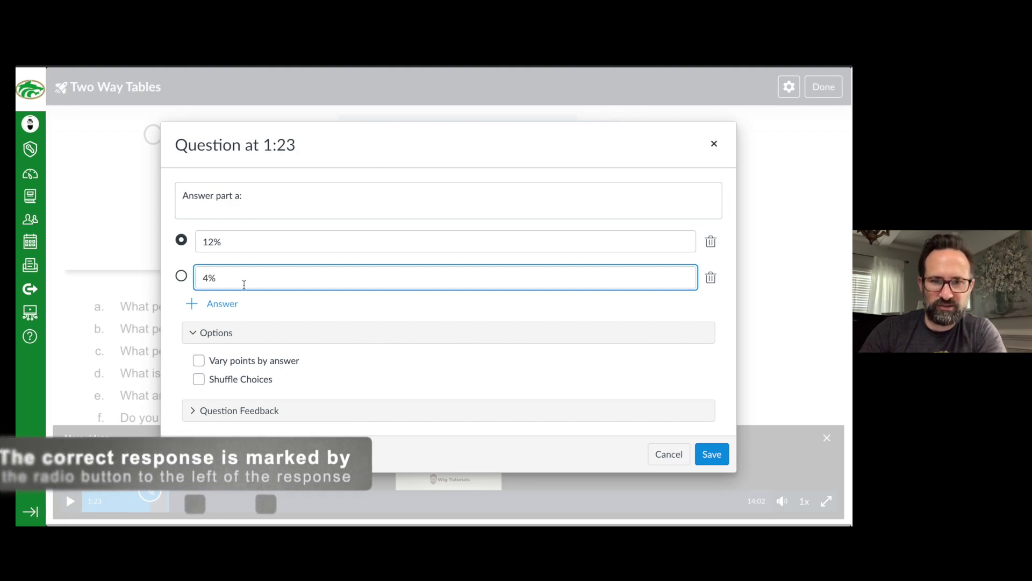
key(Tab)
key(Return)
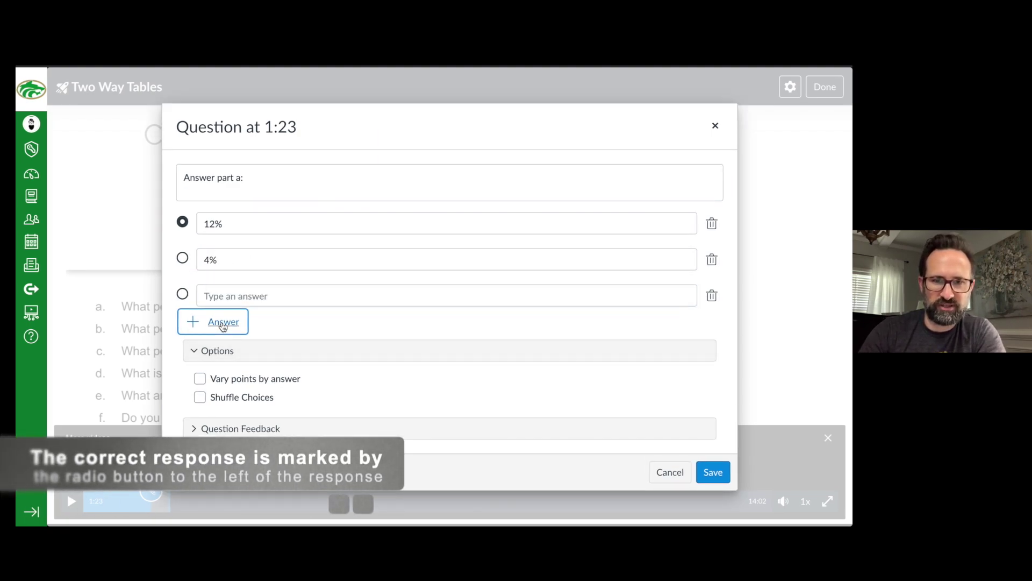
click(221, 323)
click(221, 280)
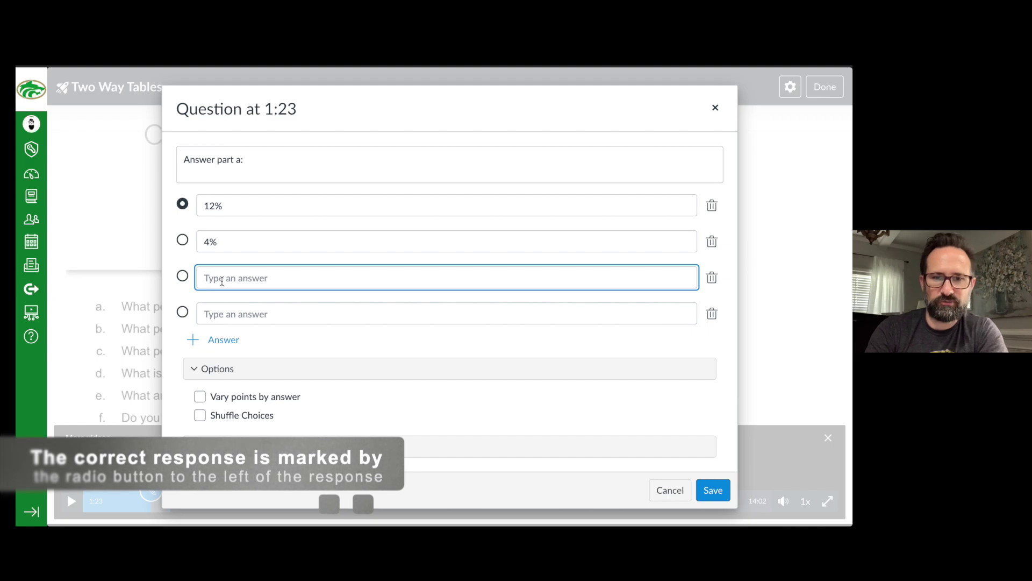
text(21%)
click(290, 314)
text(2.3%)
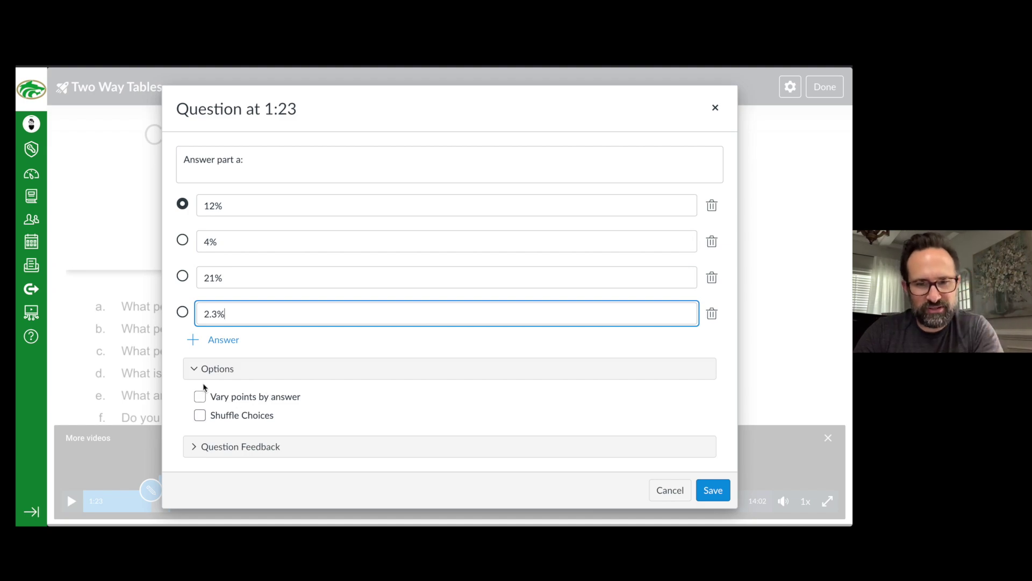
Step: Turn on choice shuffling, enter "Good Job" as the feedback for a correct answer, and save the question
click(199, 415)
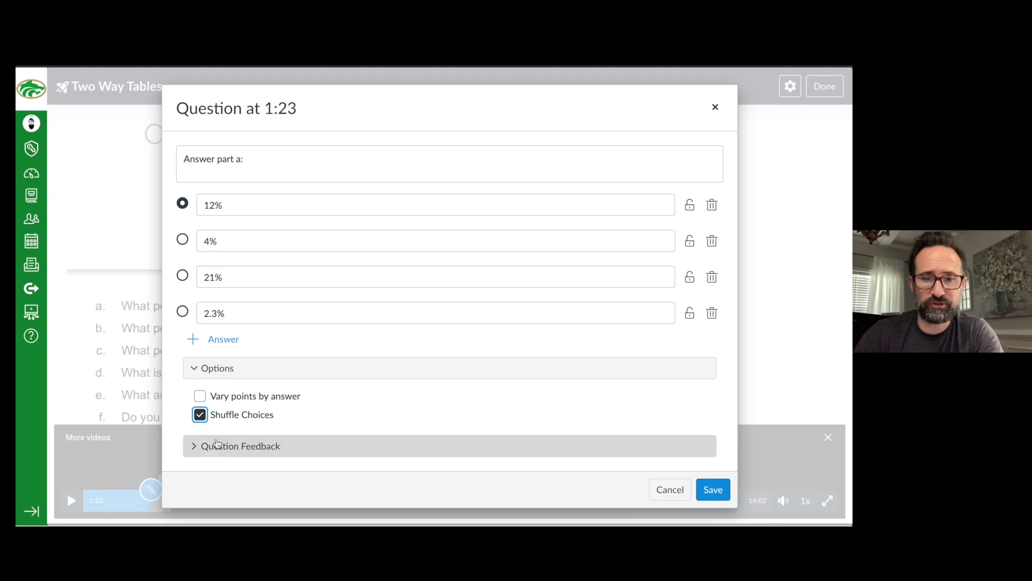
click(199, 449)
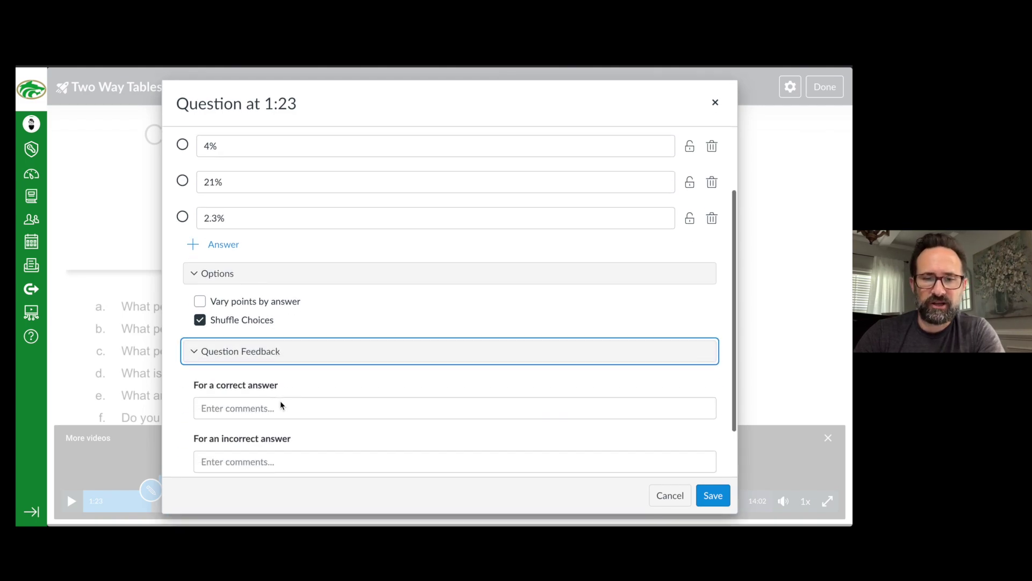
click(253, 344)
text(Good Job)
key(Tab)
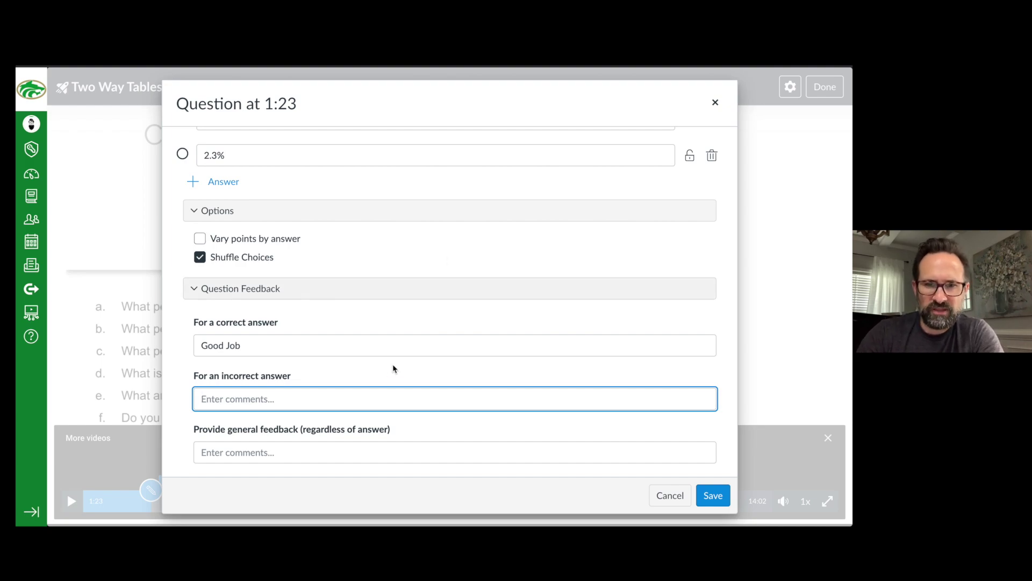
click(224, 444)
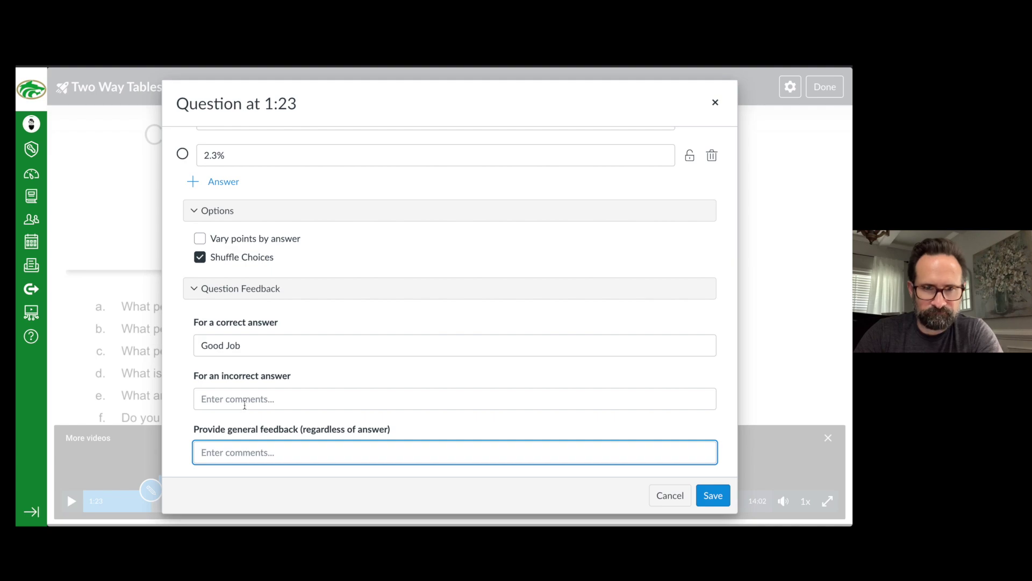
click(245, 400)
click(713, 495)
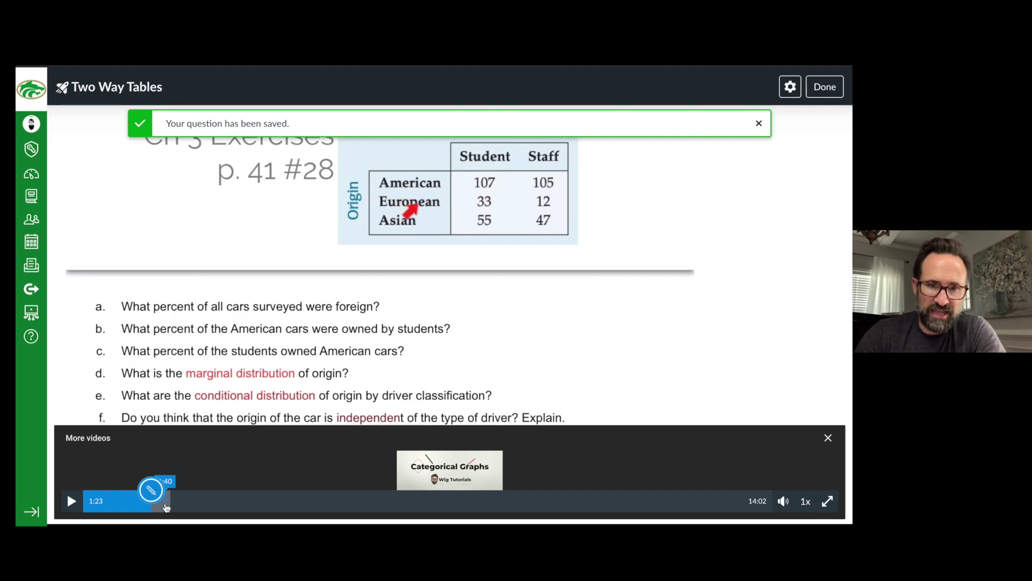
Step: Move the video to 8:42 and add a multiple choice question at that point on the timeline
click(225, 505)
click(312, 501)
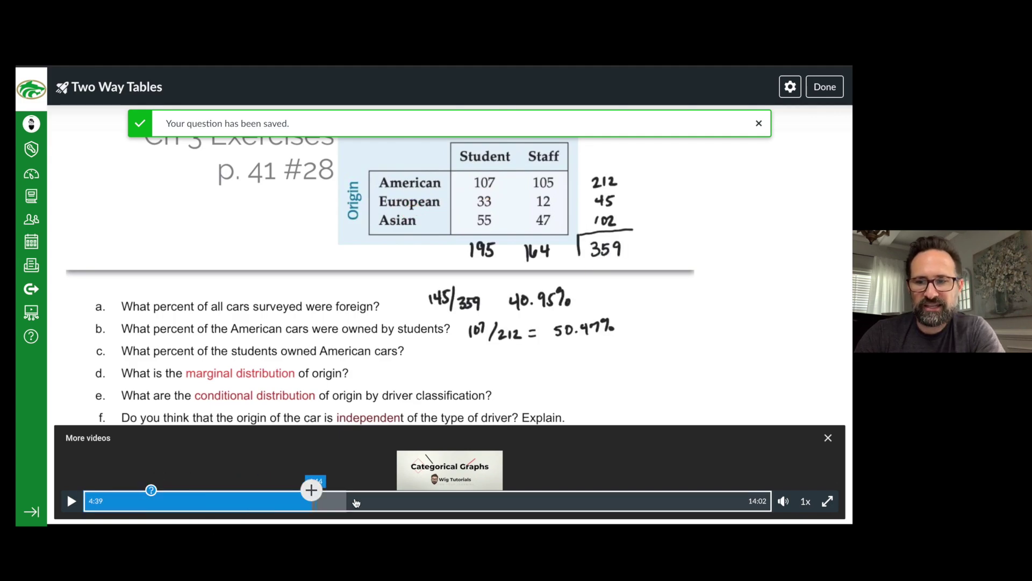
click(386, 502)
click(462, 505)
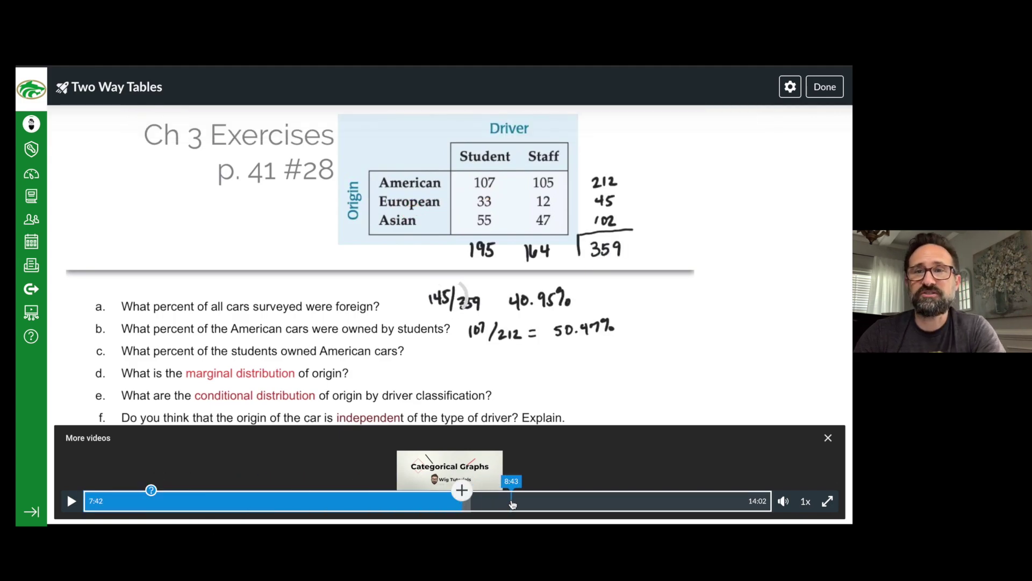
click(511, 502)
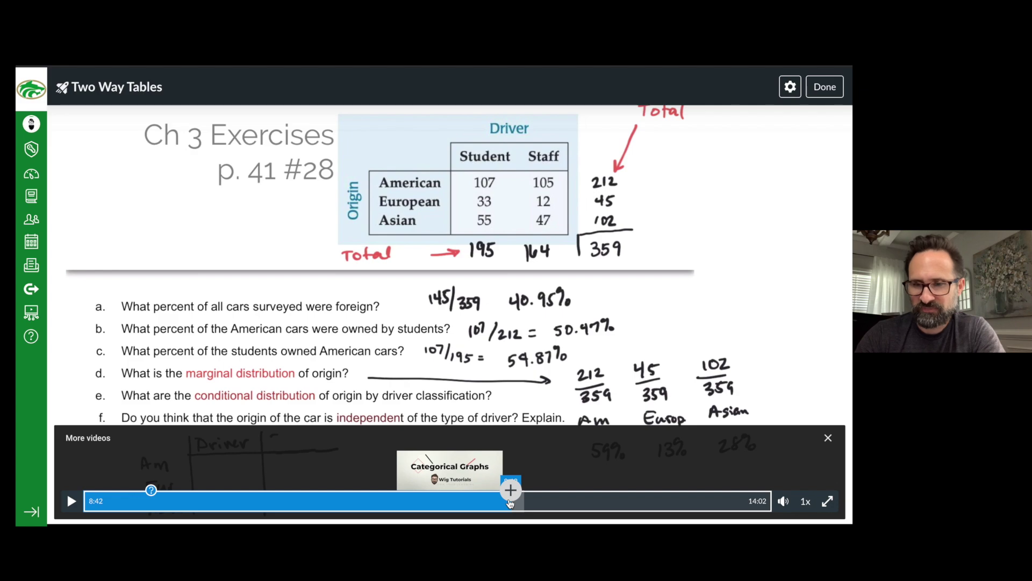
click(511, 490)
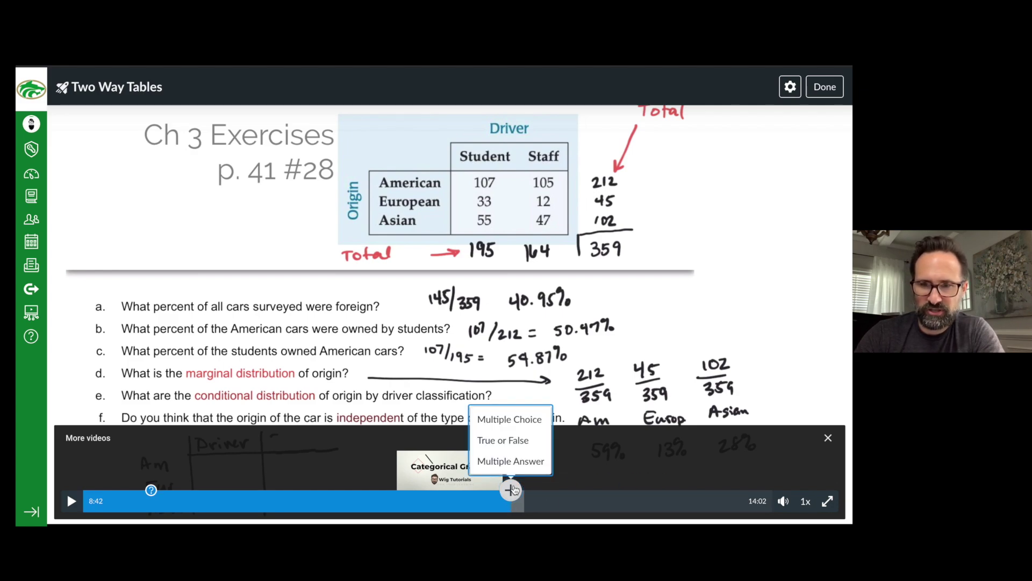
click(509, 419)
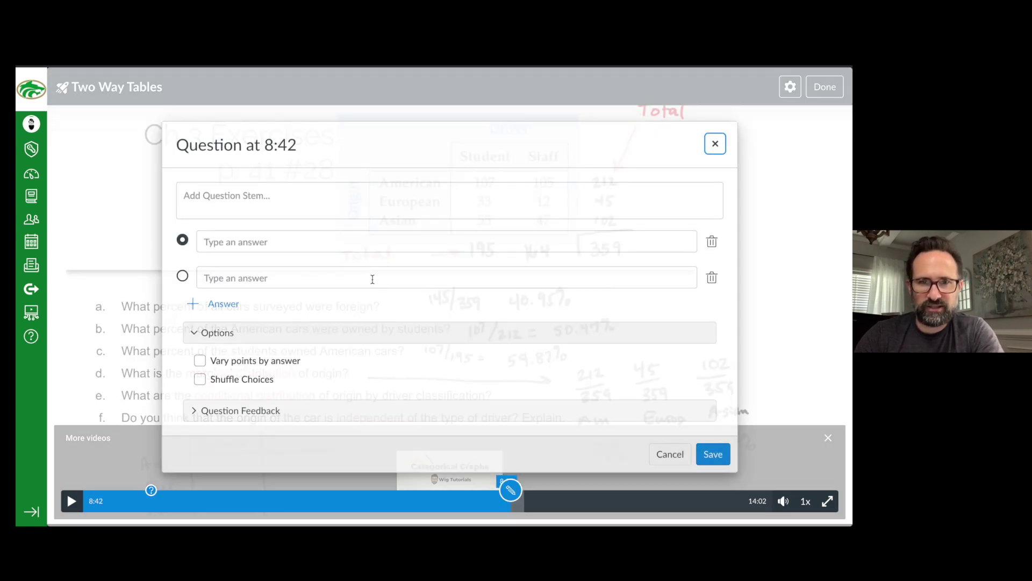
Step: Enter "Answer part e:" as the stem of the question at 8:42
click(269, 200)
text(Answer part)
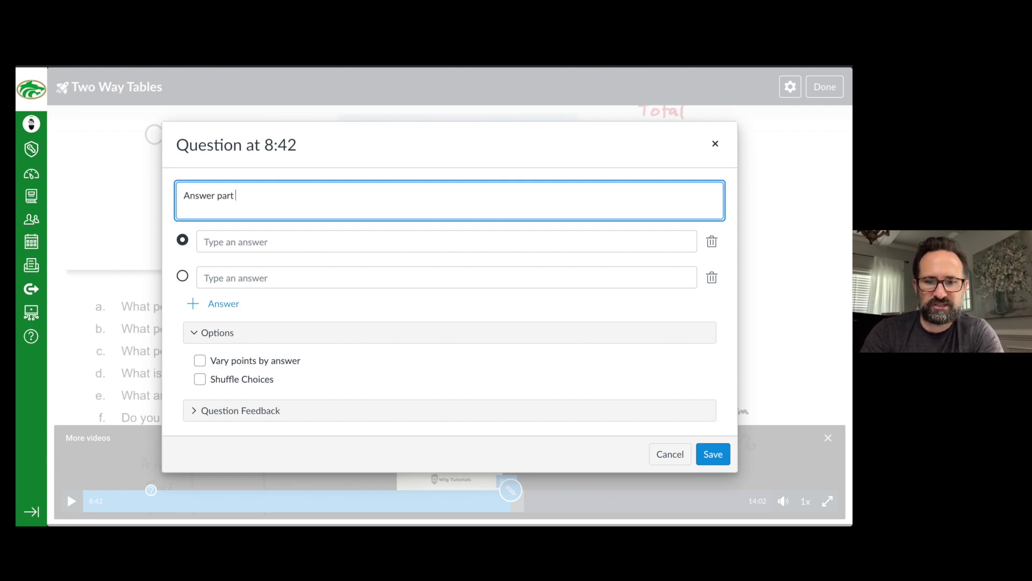
text( e:)
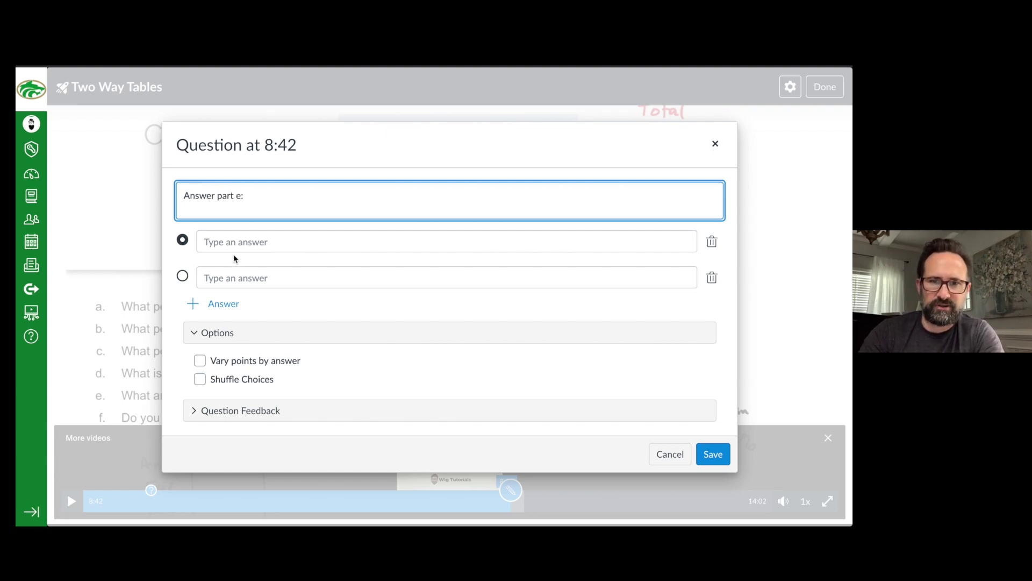
Step: Fill in the answers "af" (correct) and "asdf", shuffle the choices, and save the question
click(234, 243)
text(af)
click(223, 280)
text(asdf)
click(200, 380)
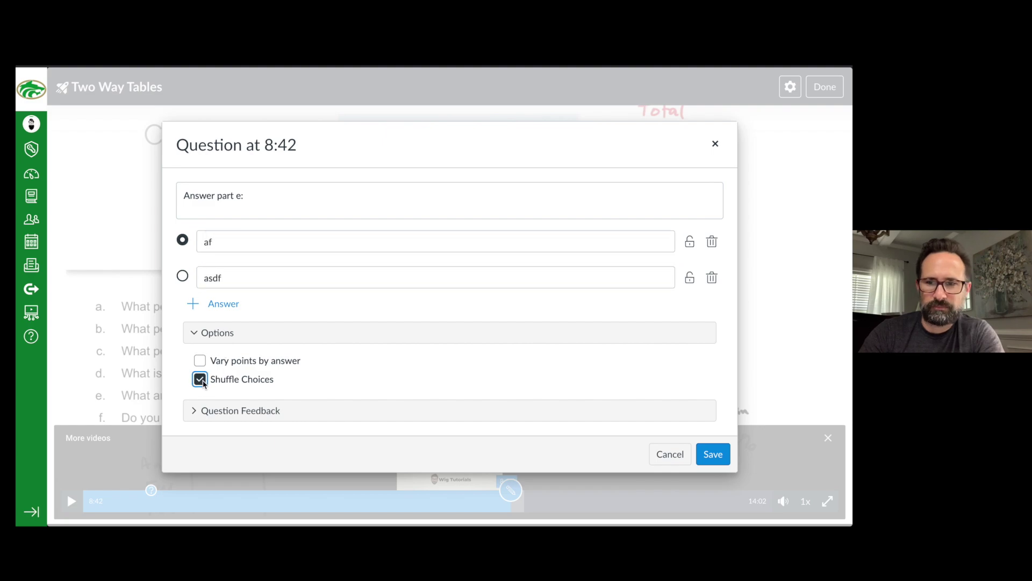
click(717, 455)
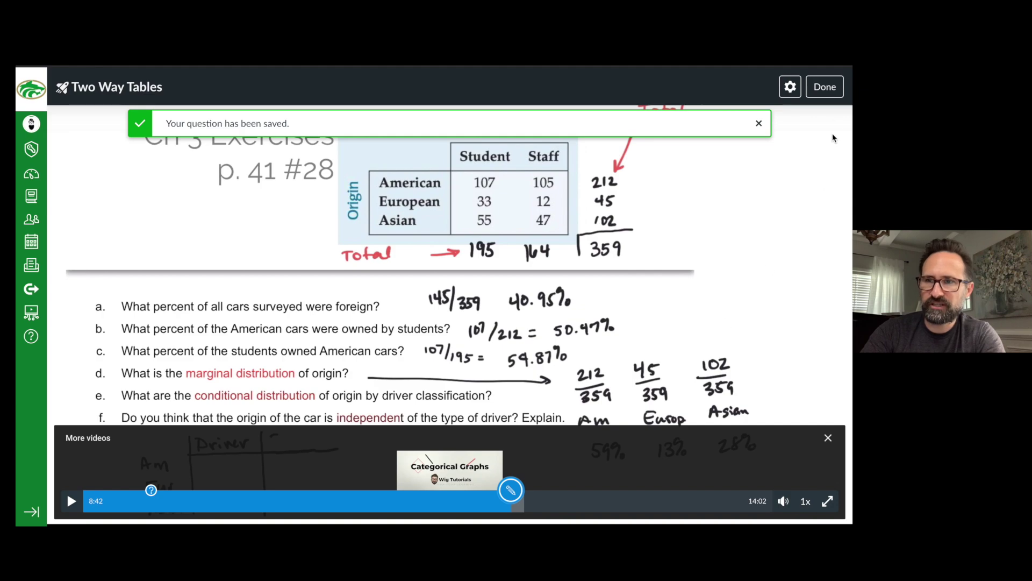
Step: Finish editing the quiz and check the quizzes attached to the Two-Way Tables video in the library
click(826, 95)
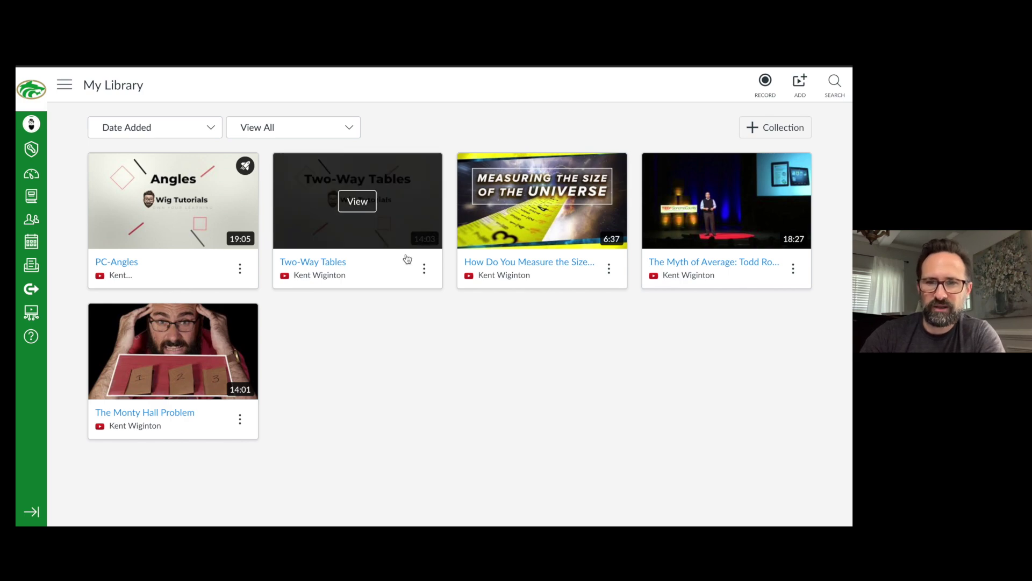
click(424, 268)
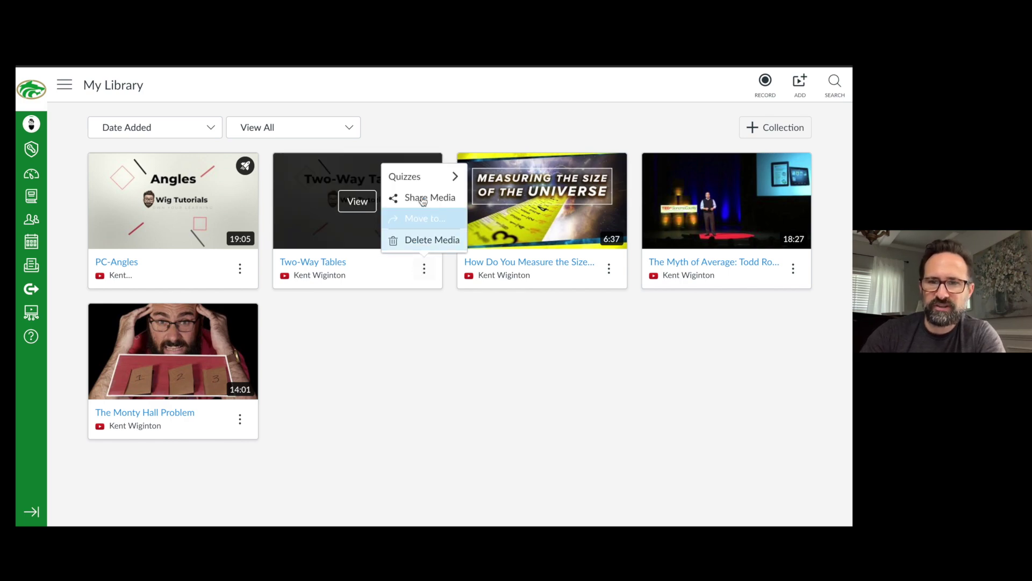
mouse_move(423, 186)
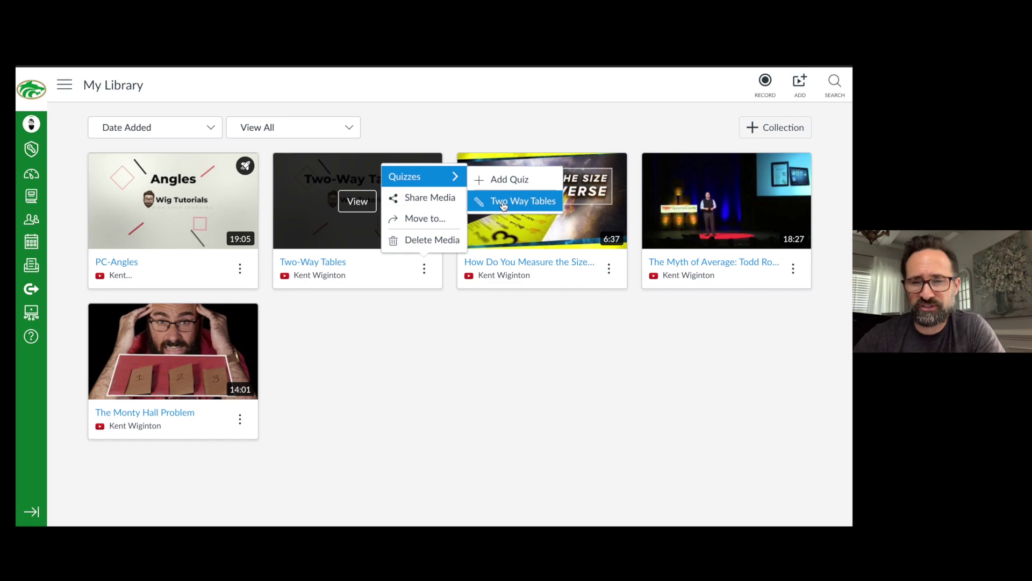
click(418, 401)
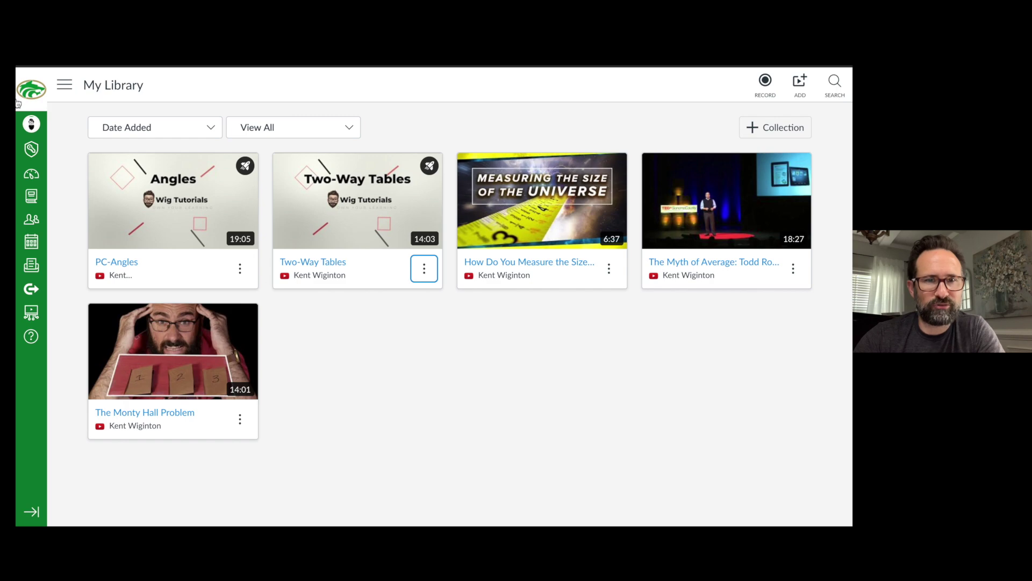
Step: Open the modules of the AP Statistics Sandbox course from the dashboard
click(31, 175)
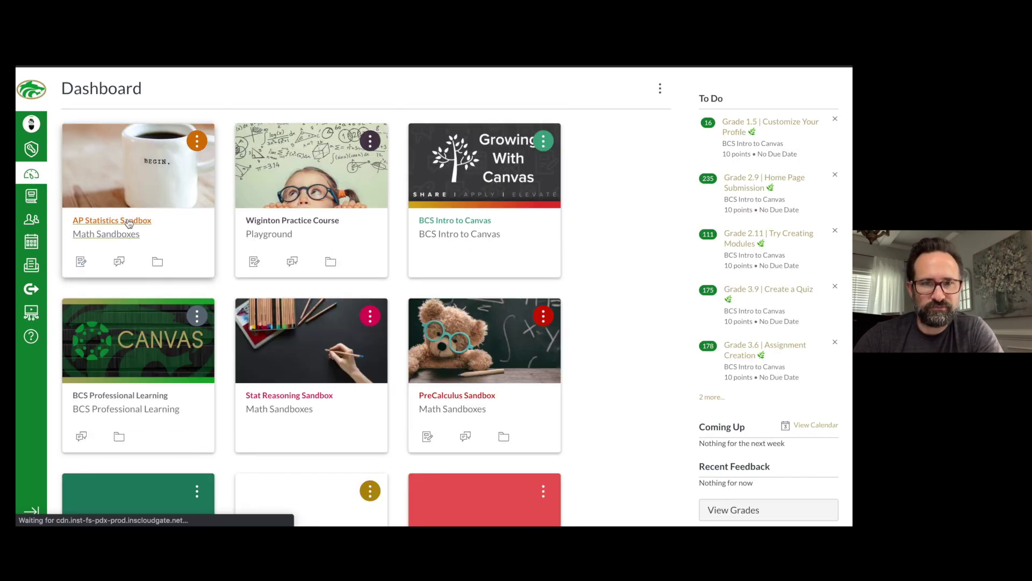
click(129, 222)
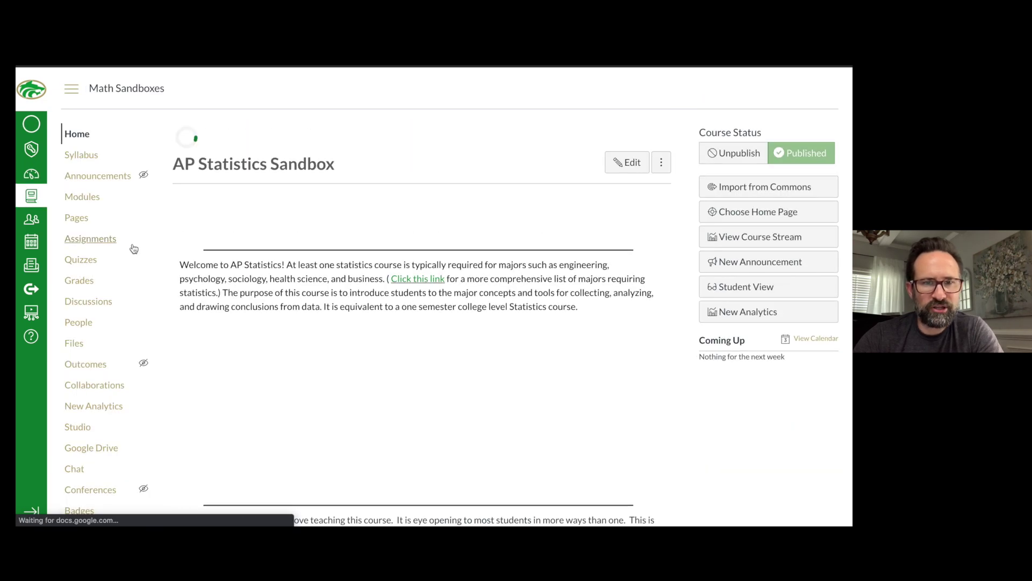
click(91, 200)
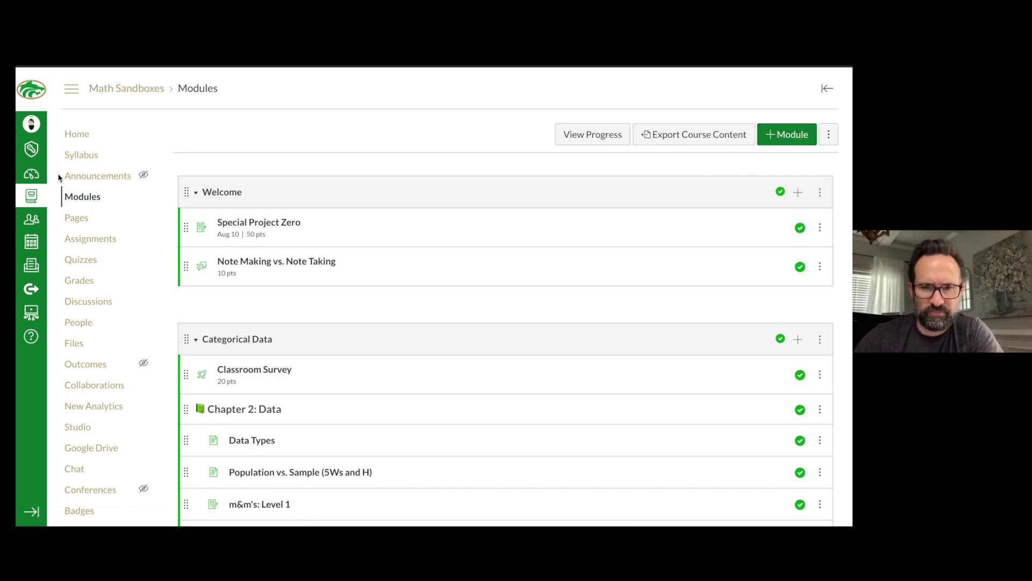
Step: Start adding an item to the Categorical Data module and choose to create a new assignment
scroll(338, 344, down, 3)
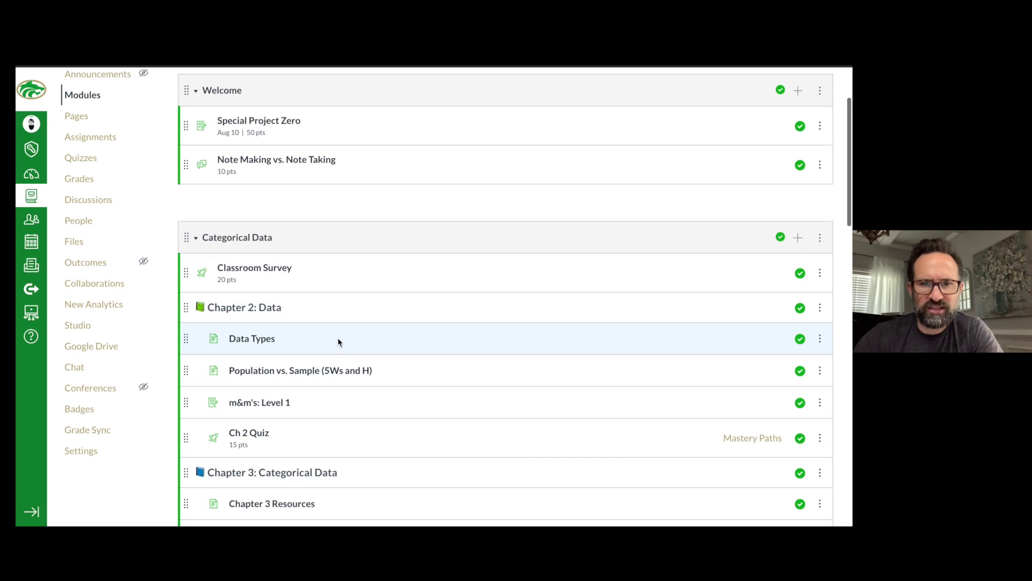
scroll(297, 312, down, 3)
scroll(297, 311, down, 4)
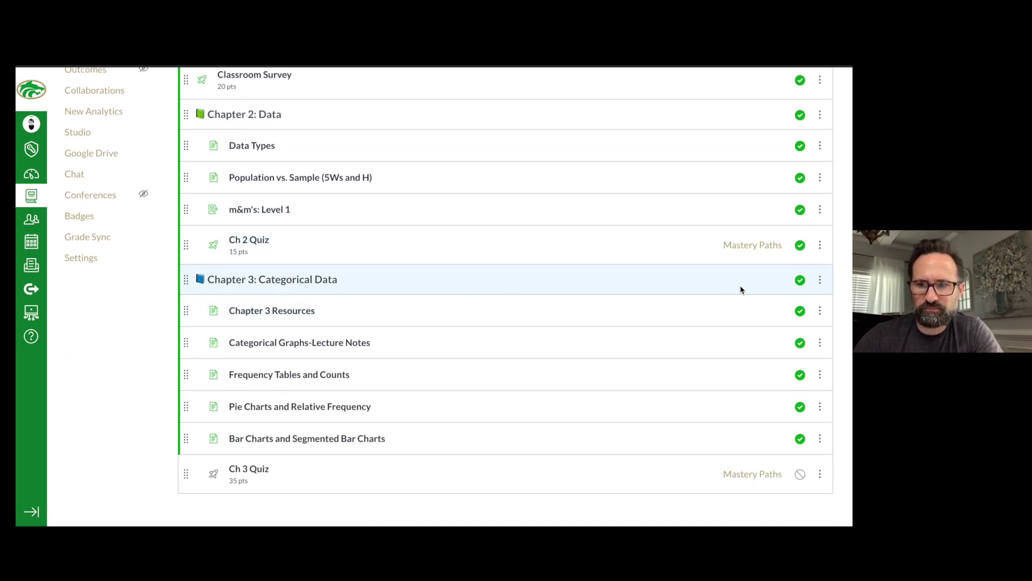
scroll(738, 288, up, 5)
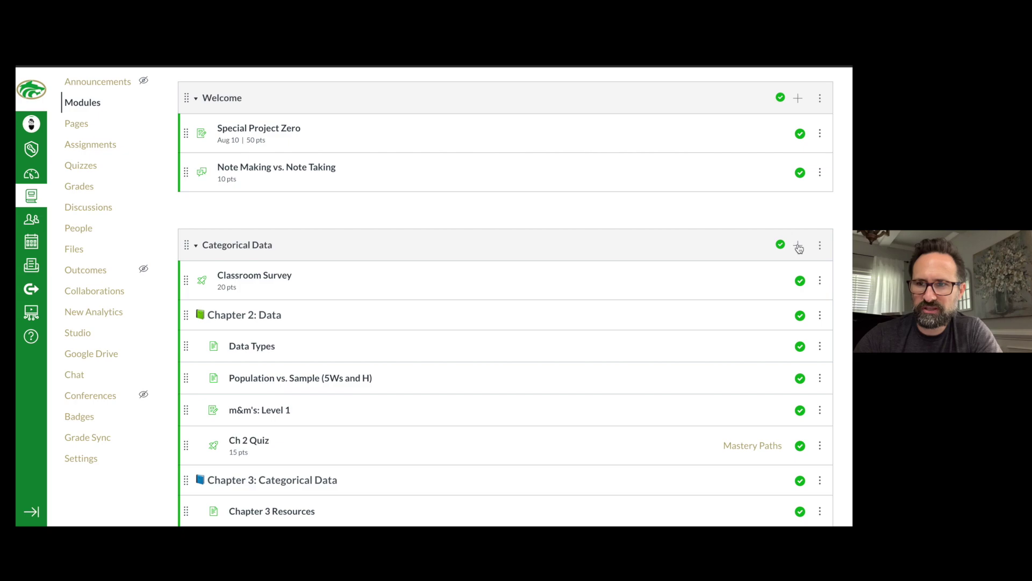
click(799, 247)
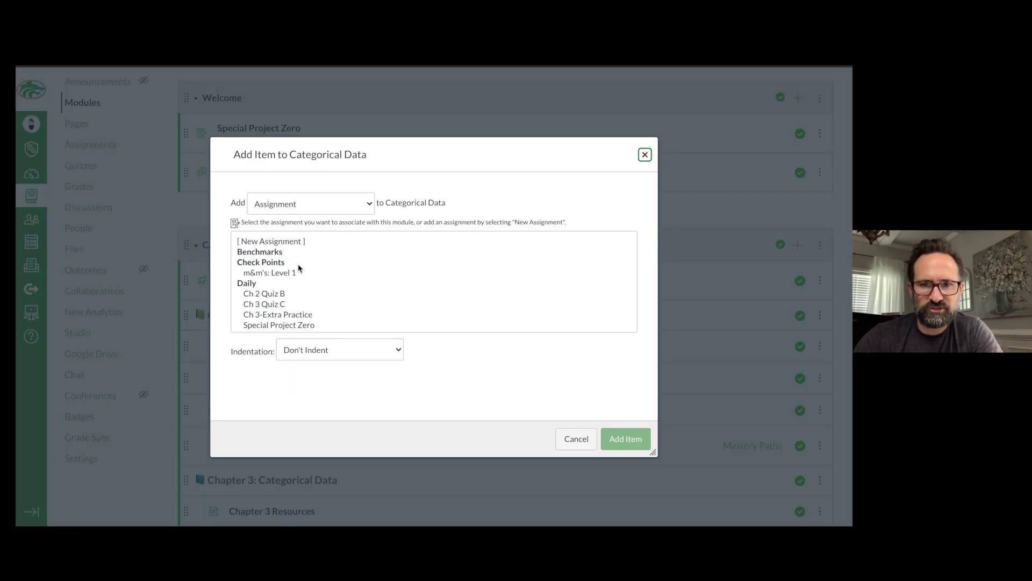
scroll(288, 271, down, 2)
scroll(288, 274, up, 2)
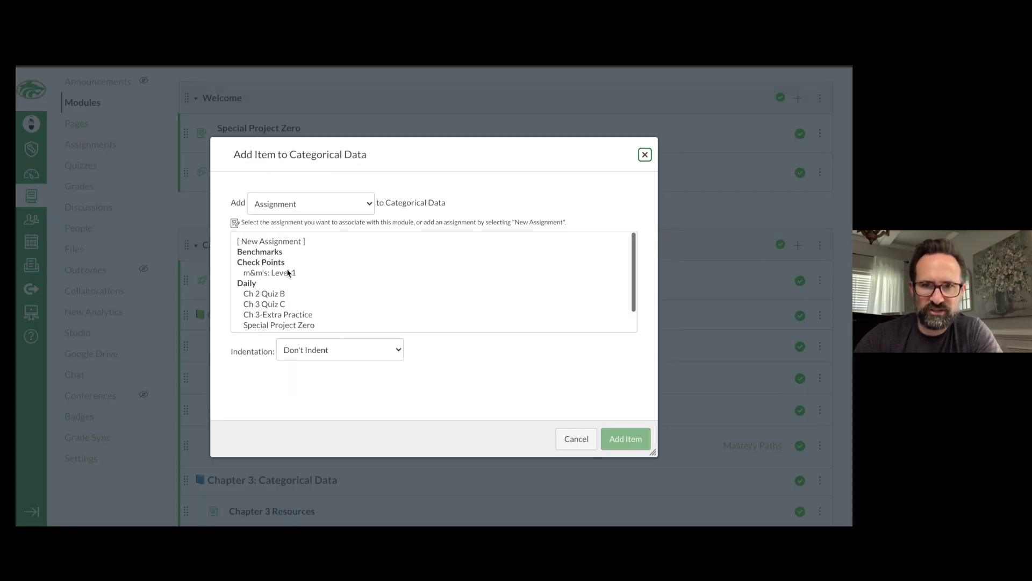
click(286, 242)
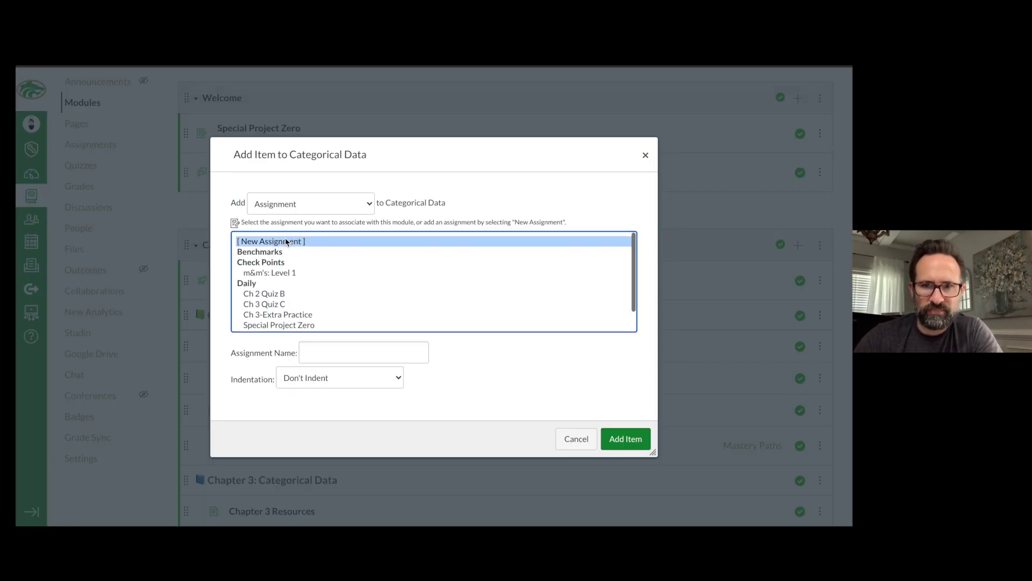
Step: Name the new assignment "Two Way Tables" and add it to the Categorical Data module without indentation
click(339, 350)
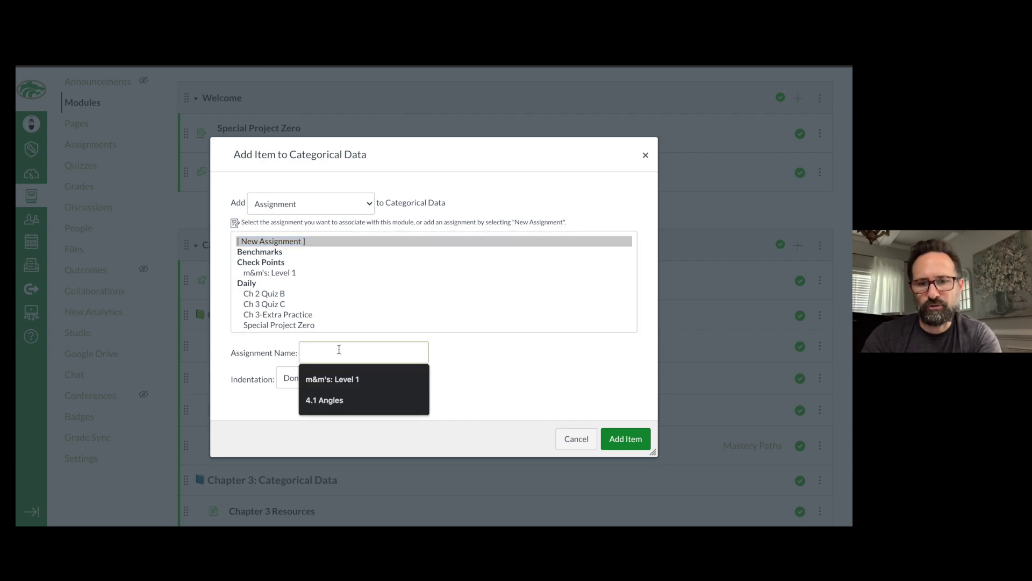
text(N)
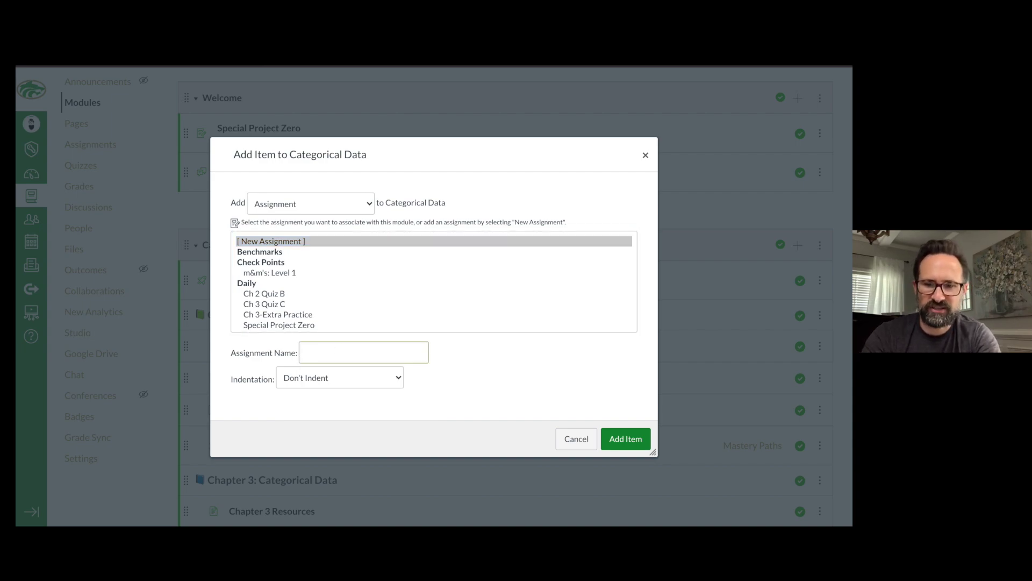
text(Two)
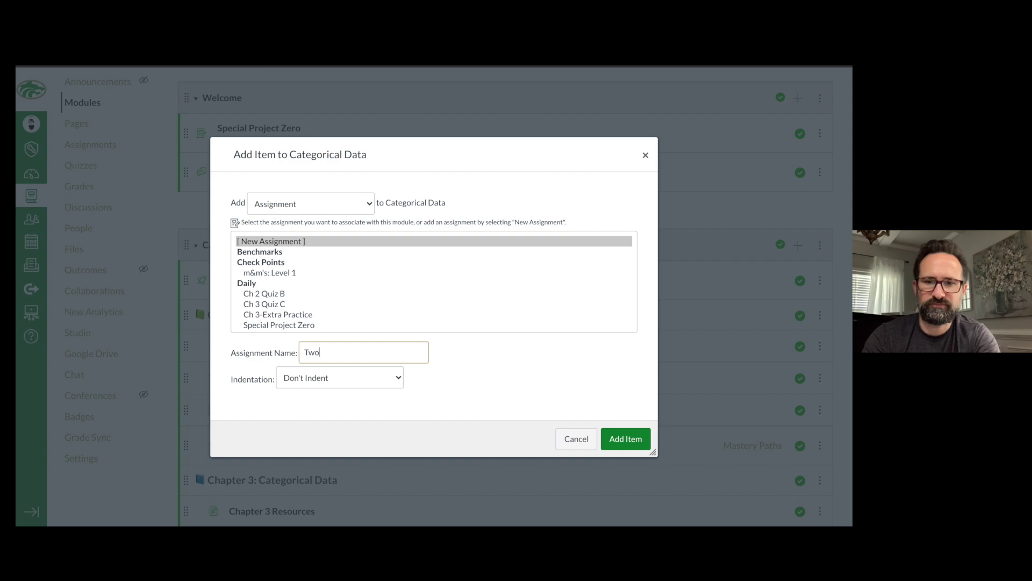
text( Way tab)
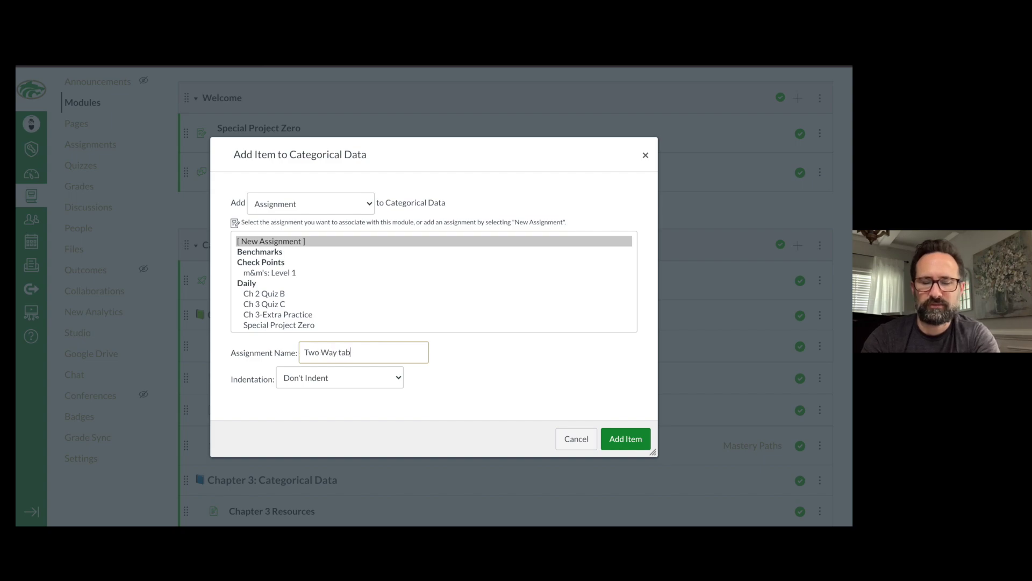
text(le s)
drag(341, 354, 339, 354)
text(T)
click(384, 352)
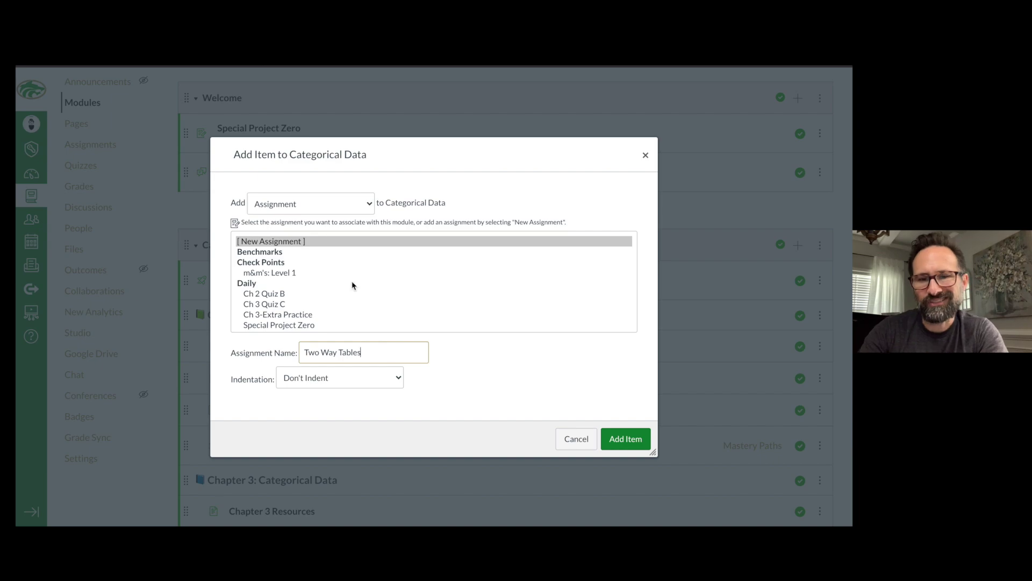
click(624, 442)
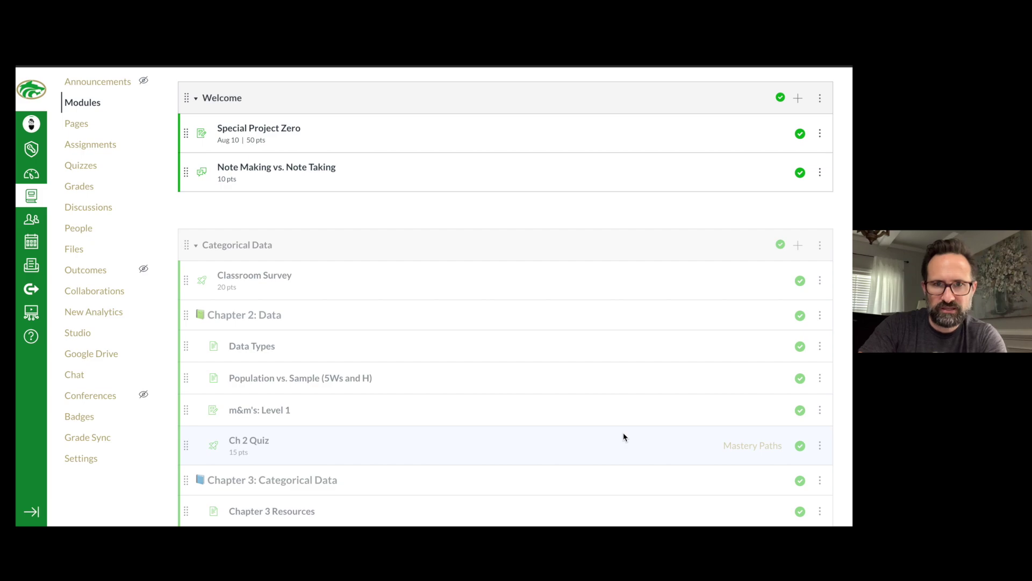
Step: Open the new Two Way Tables assignment at the end of the Categorical Data module for editing
scroll(430, 388, down, 2)
scroll(430, 389, down, 5)
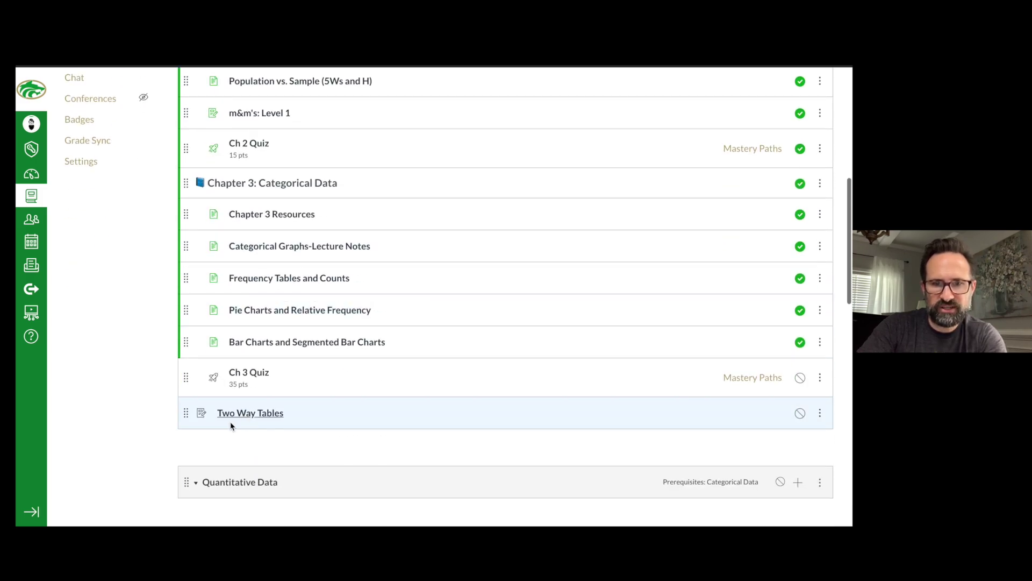
click(243, 415)
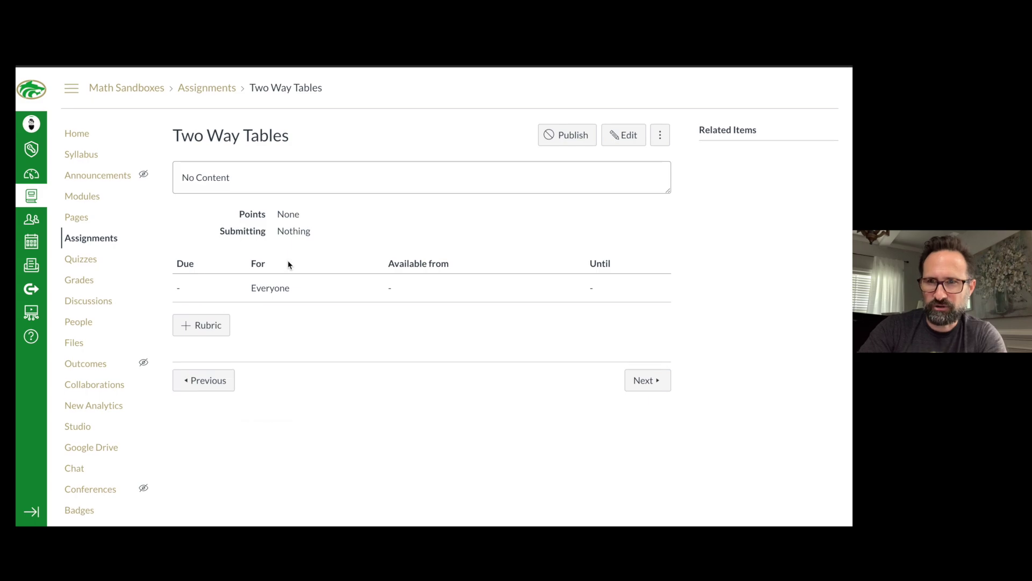
click(614, 137)
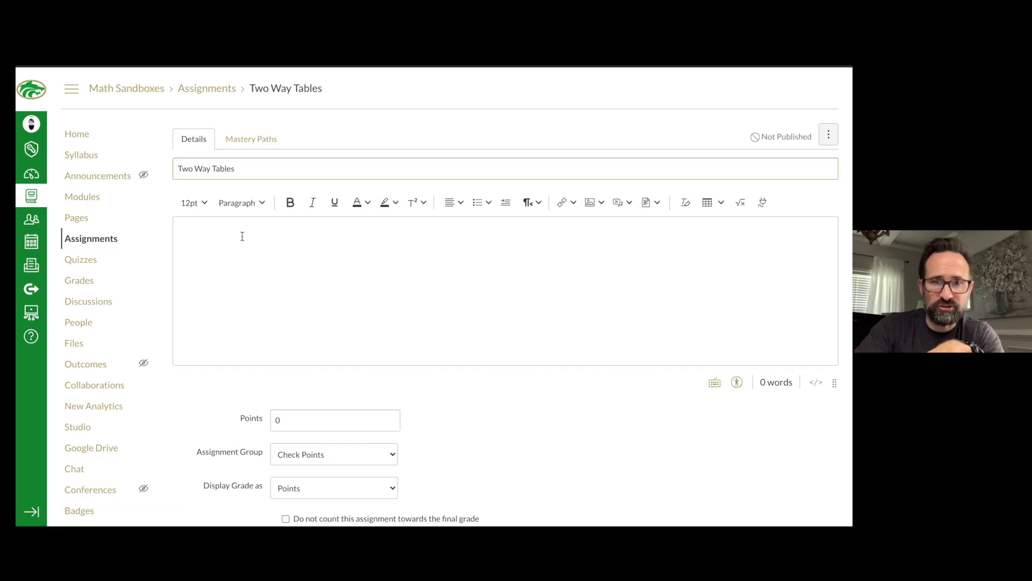
Step: Enter "Take the quiz." as the assignment's description
click(242, 244)
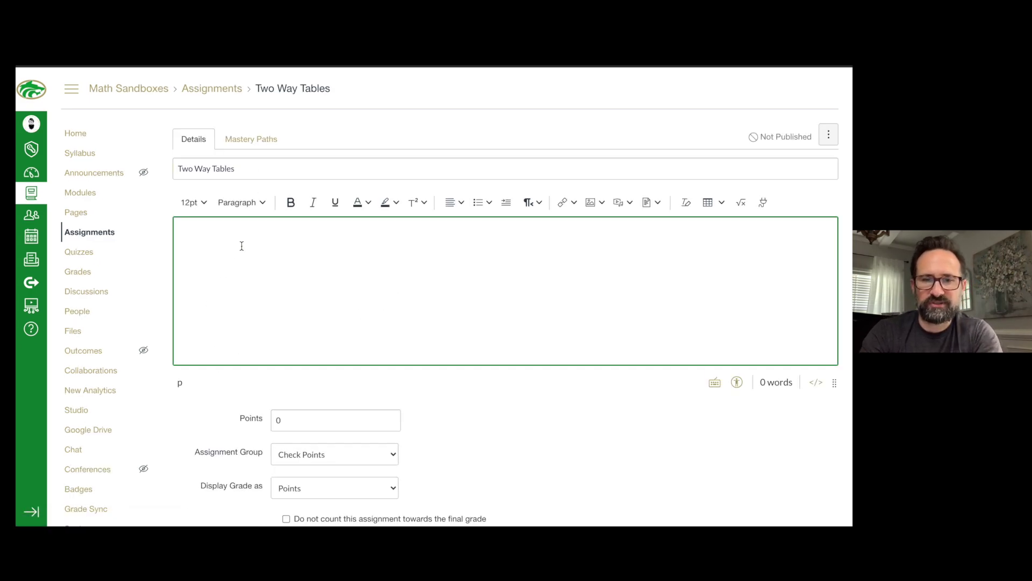
text(Take the quz)
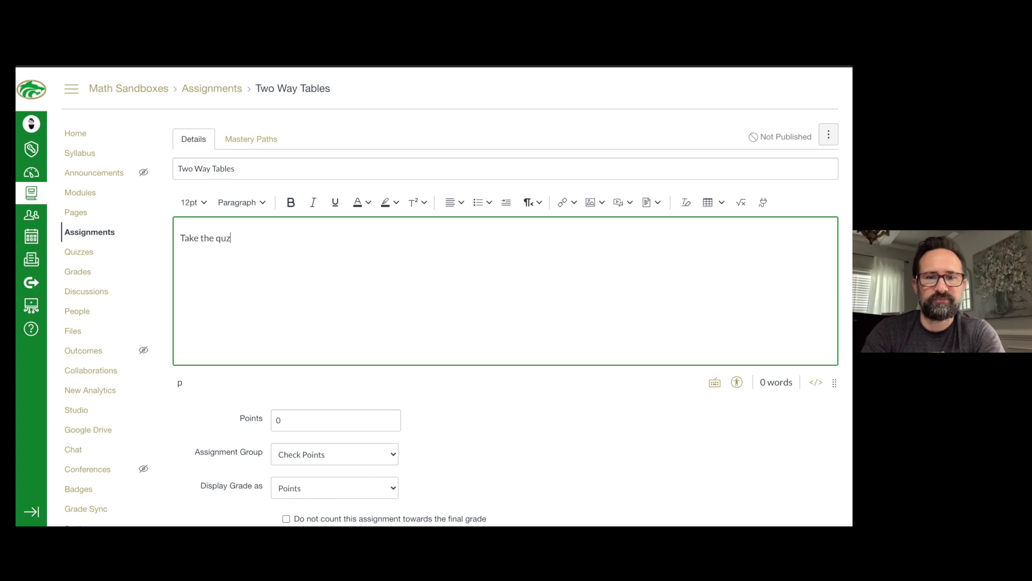
key(BackSpace)
text(iz.)
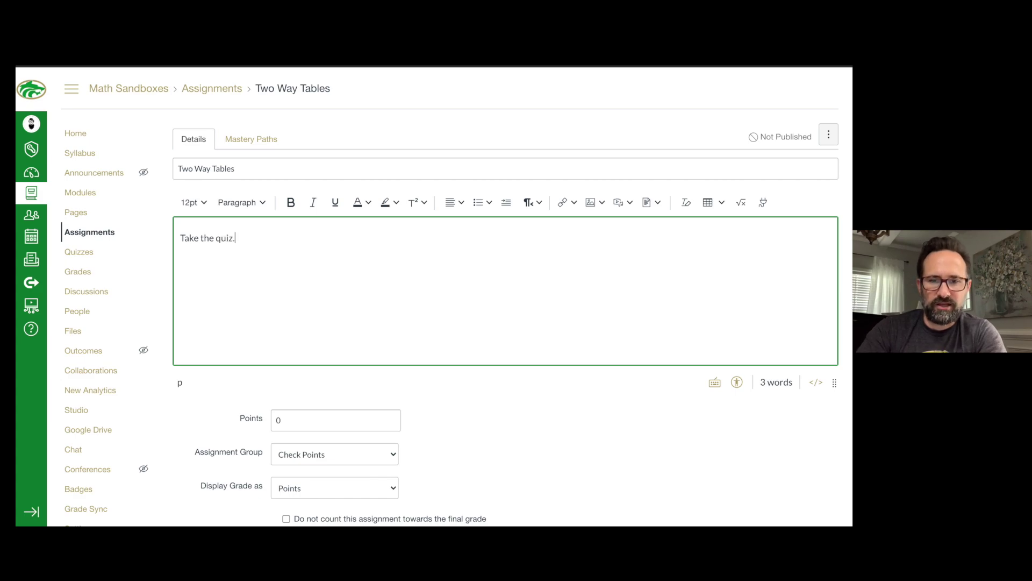
Step: Set the assignment's points to 12 and its assignment group to Daily
scroll(286, 362, down, 2)
click(249, 357)
text(12)
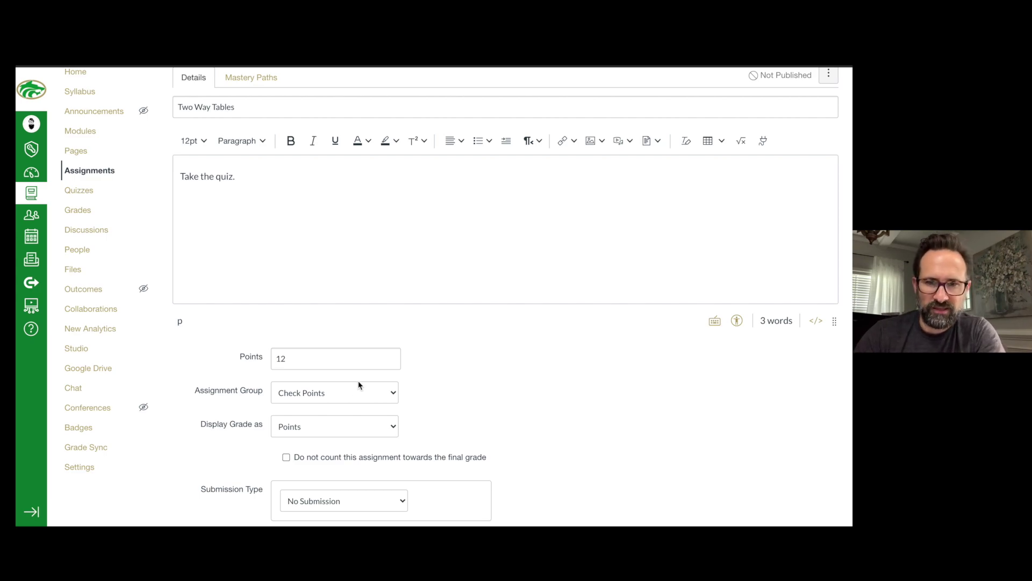
scroll(417, 375, down, 1)
click(345, 387)
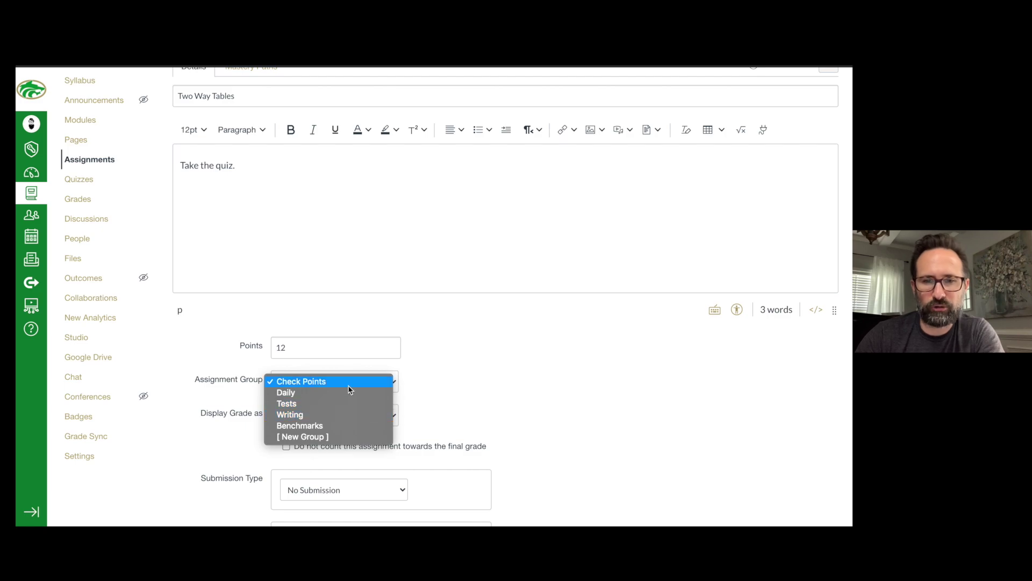
click(350, 396)
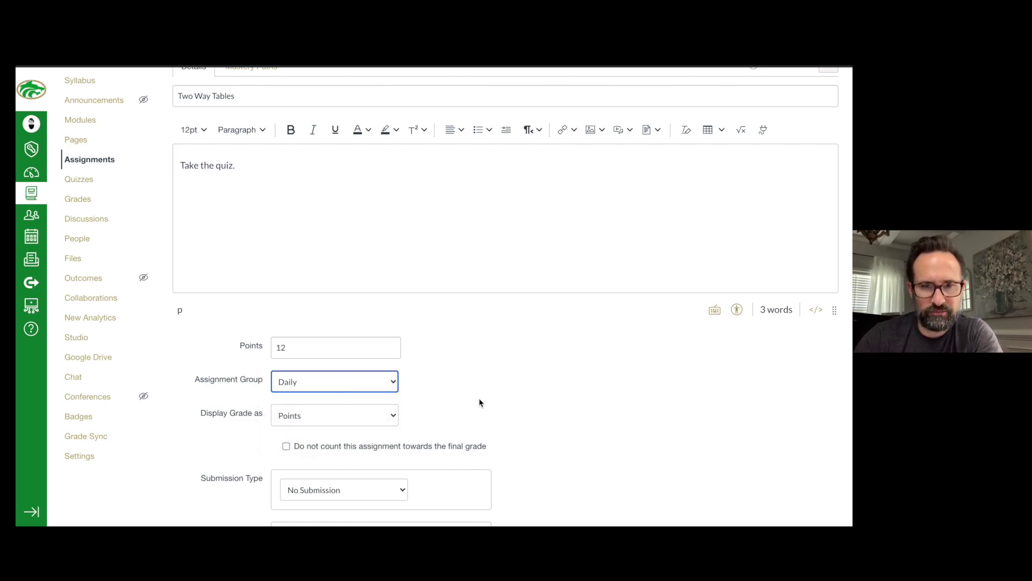
Step: Set the submission type to External Tool and choose Studio from the available external tools
scroll(473, 392, down, 3)
scroll(432, 376, down, 5)
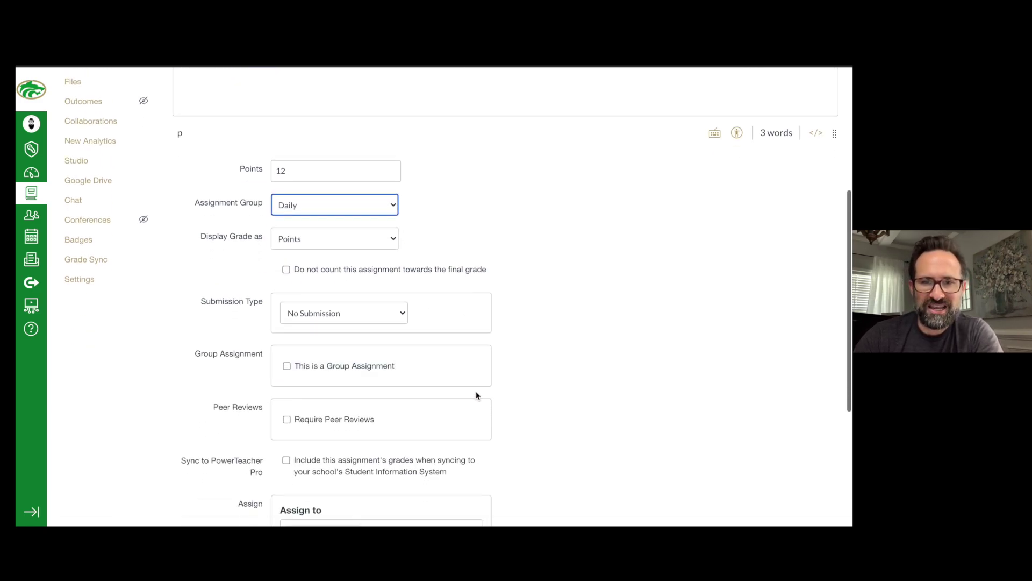
click(402, 304)
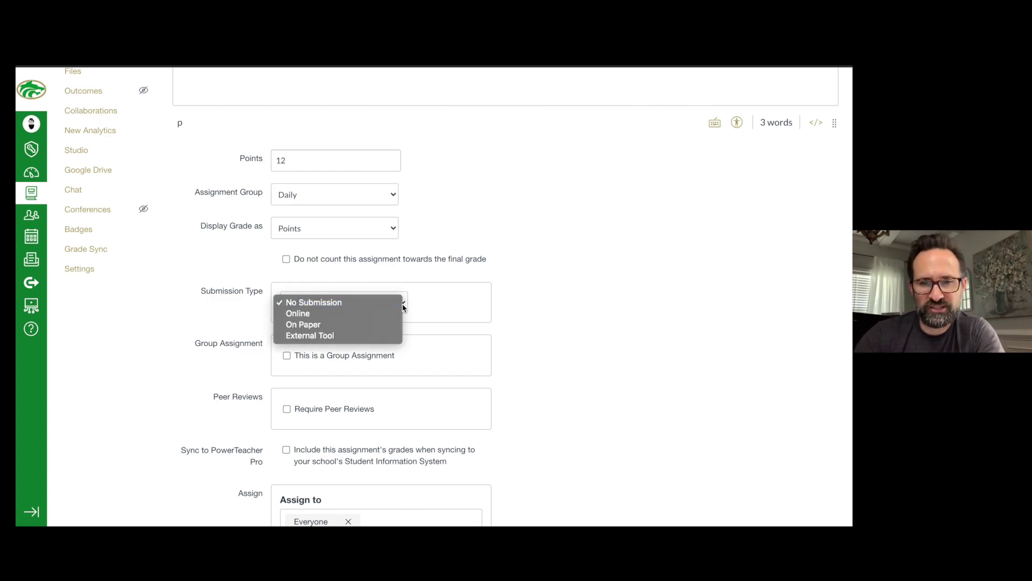
click(309, 337)
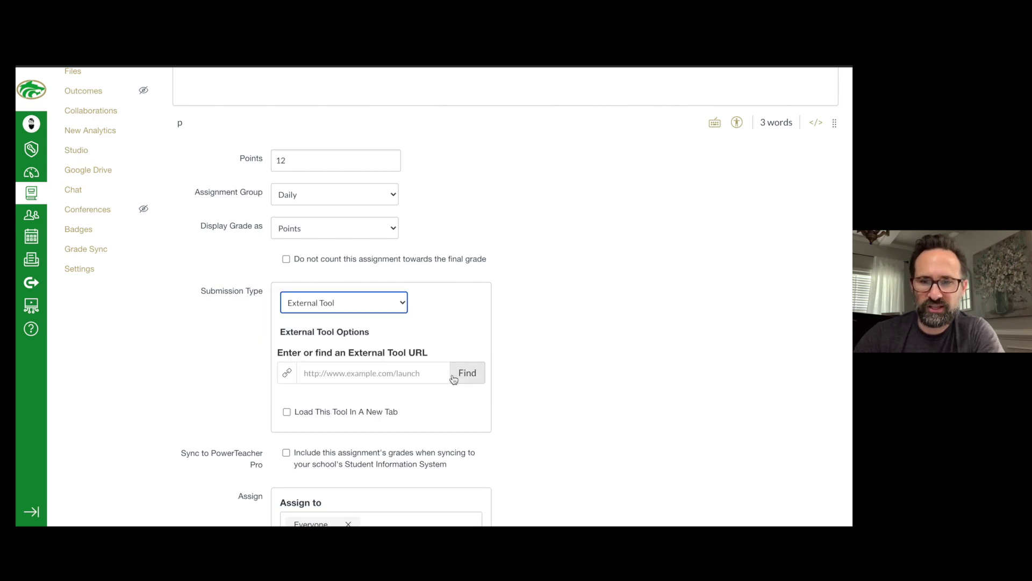
click(466, 373)
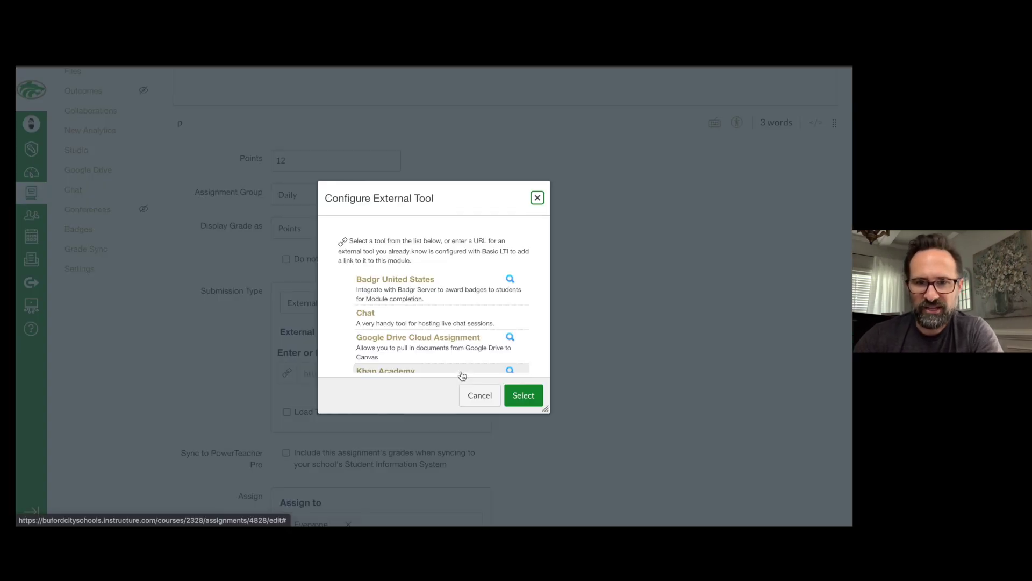
scroll(415, 307, down, 2)
scroll(415, 308, down, 5)
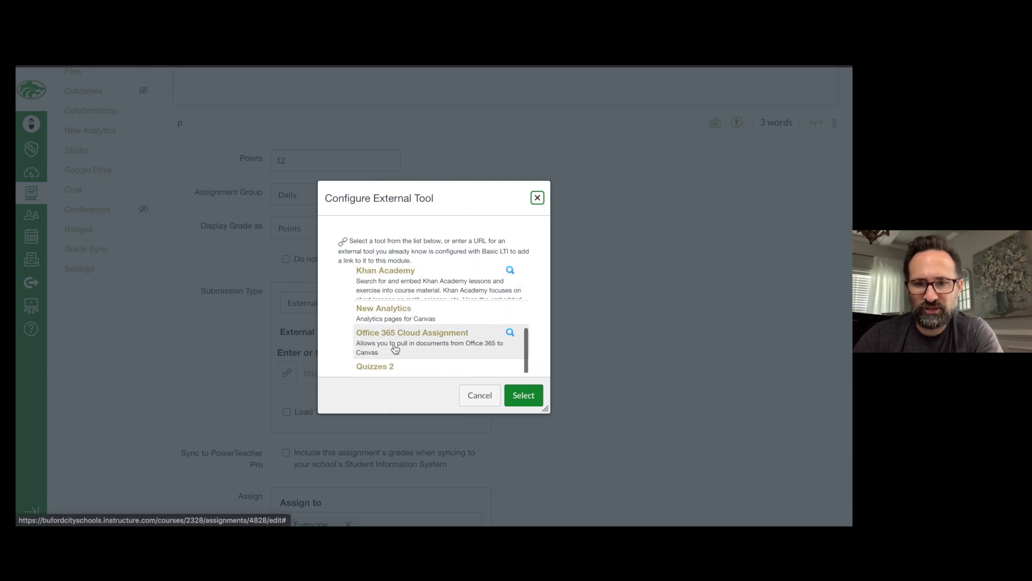
scroll(396, 352, down, 1)
click(372, 323)
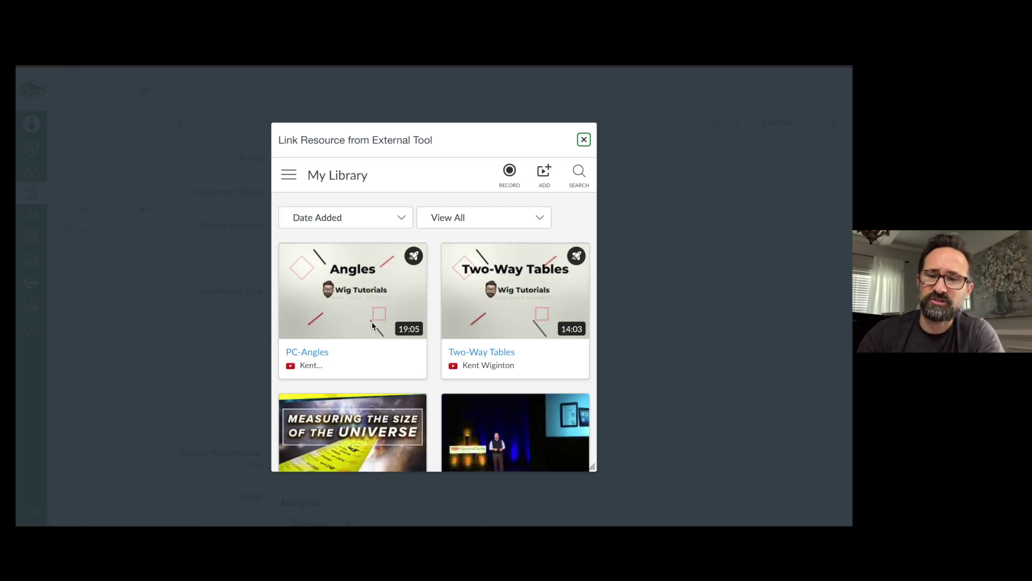
Step: Embed the Two-Way Tables video from the Studio library as the "Two Way Tables" video quiz and confirm the external tool selection
scroll(375, 332, down, 4)
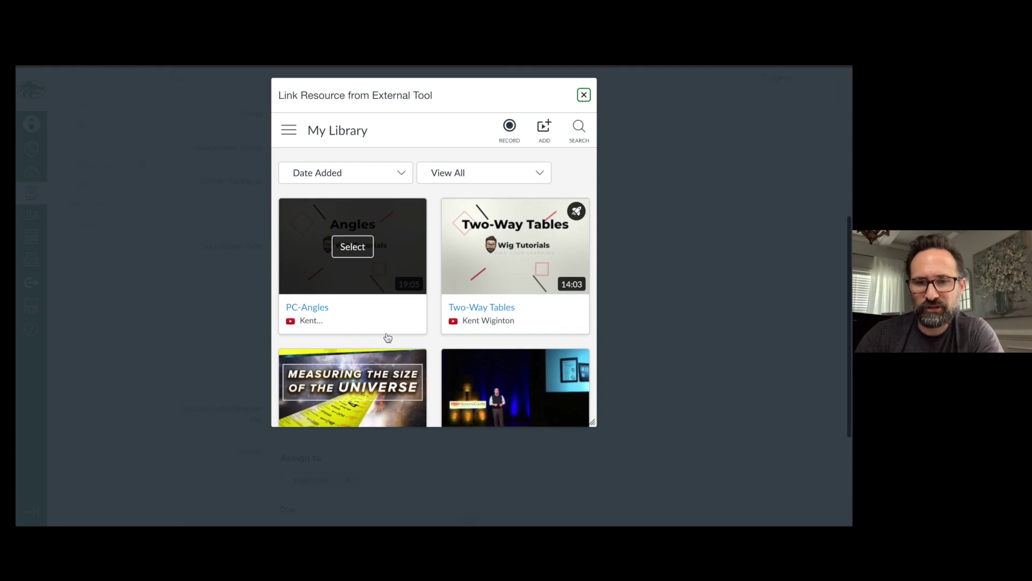
scroll(407, 338, down, 3)
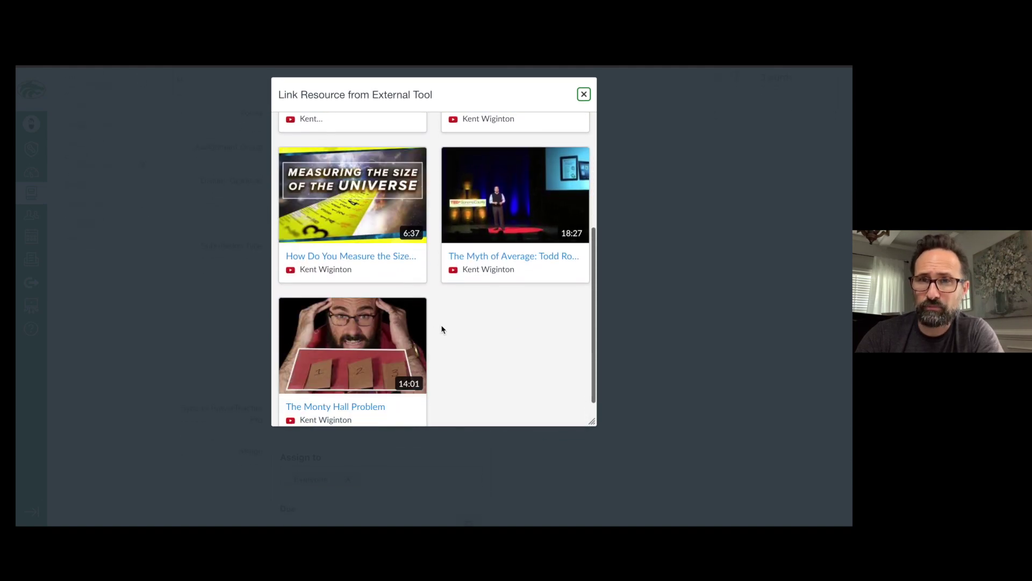
scroll(463, 340, up, 3)
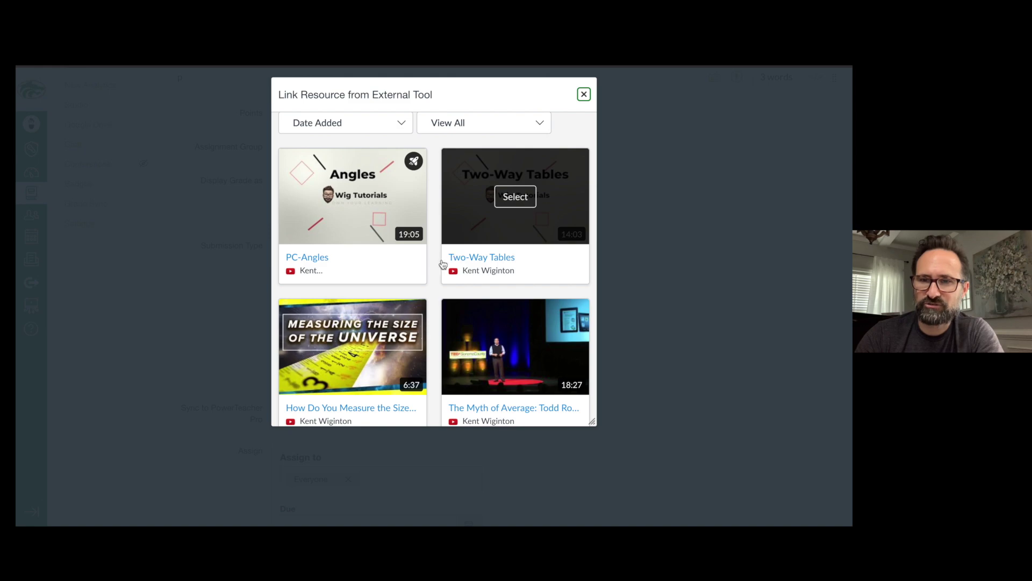
click(511, 197)
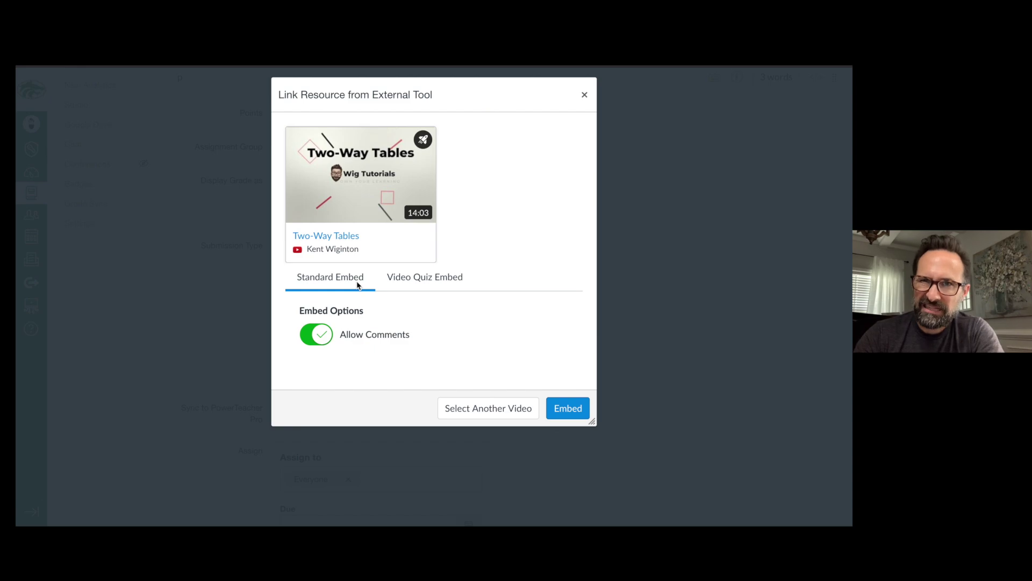
click(412, 283)
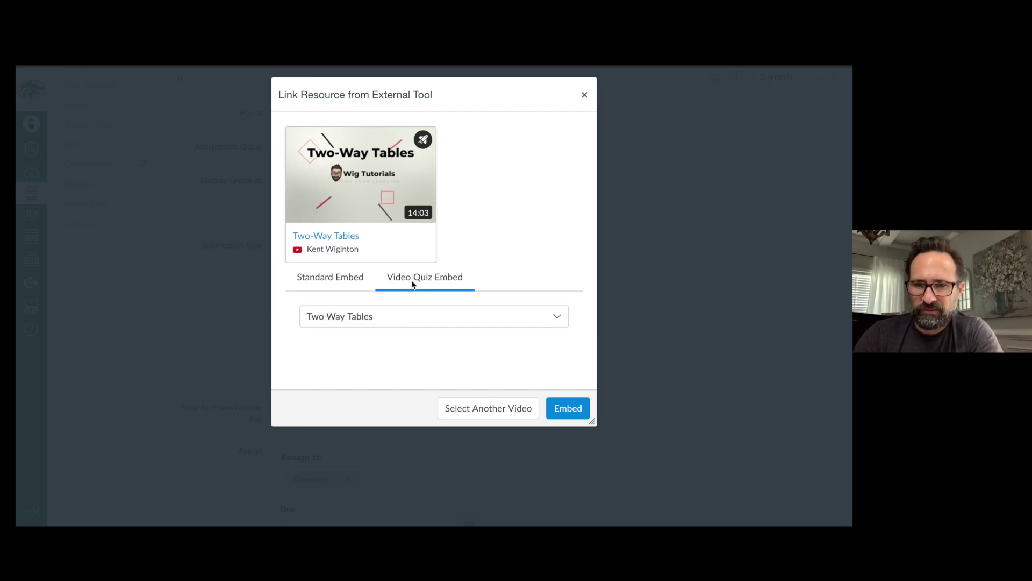
click(567, 410)
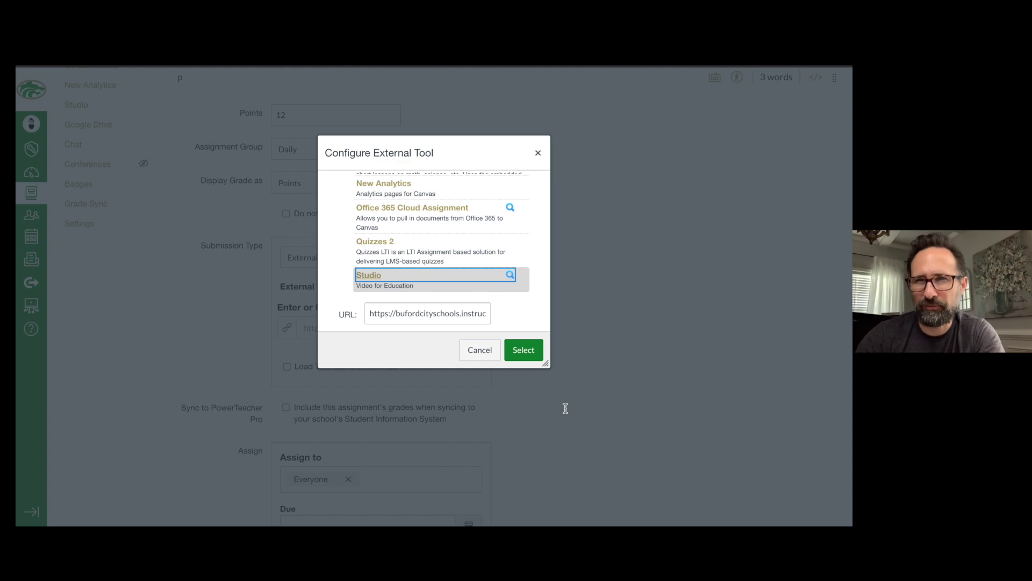
click(522, 350)
Step: Review the assignment settings from the description to the due dates and save the assignment without publishing it
scroll(568, 442, down, 3)
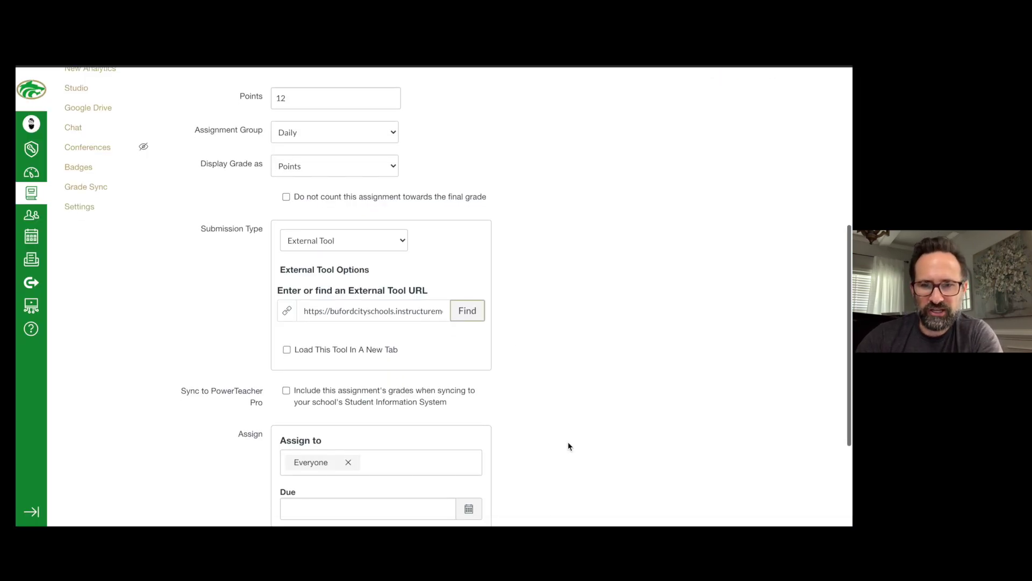
scroll(554, 396, up, 8)
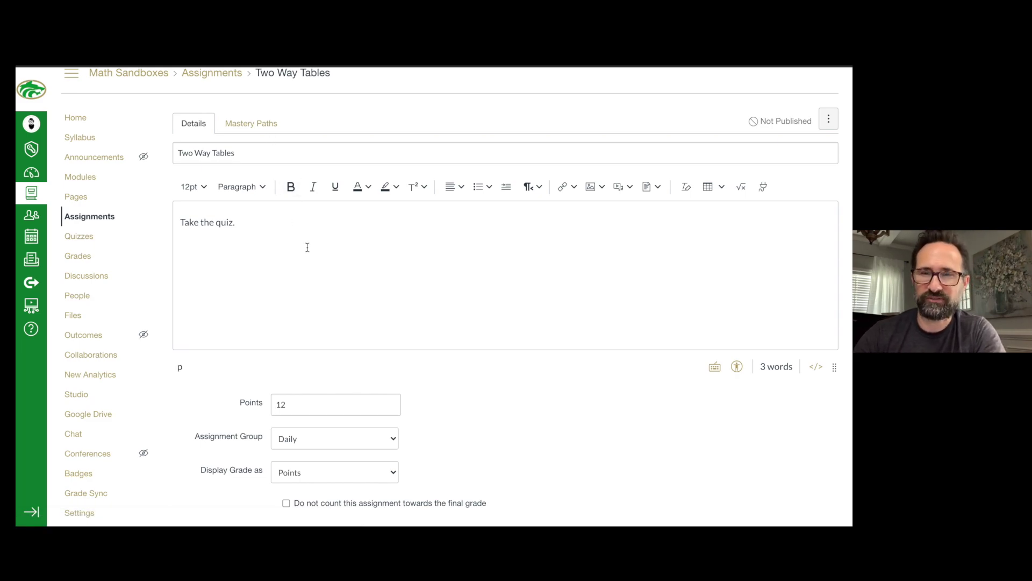
scroll(309, 338, down, 4)
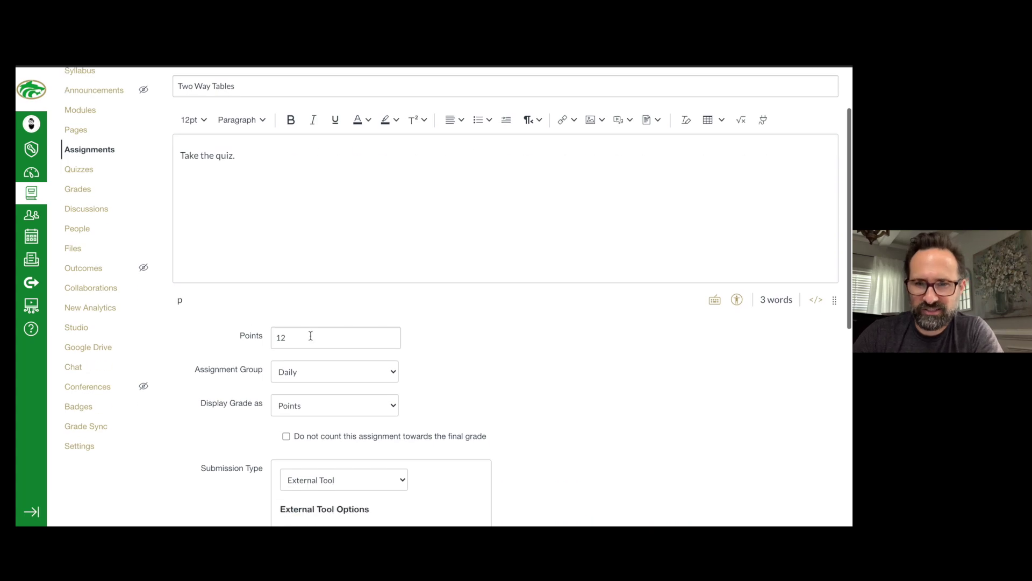
scroll(336, 347, down, 5)
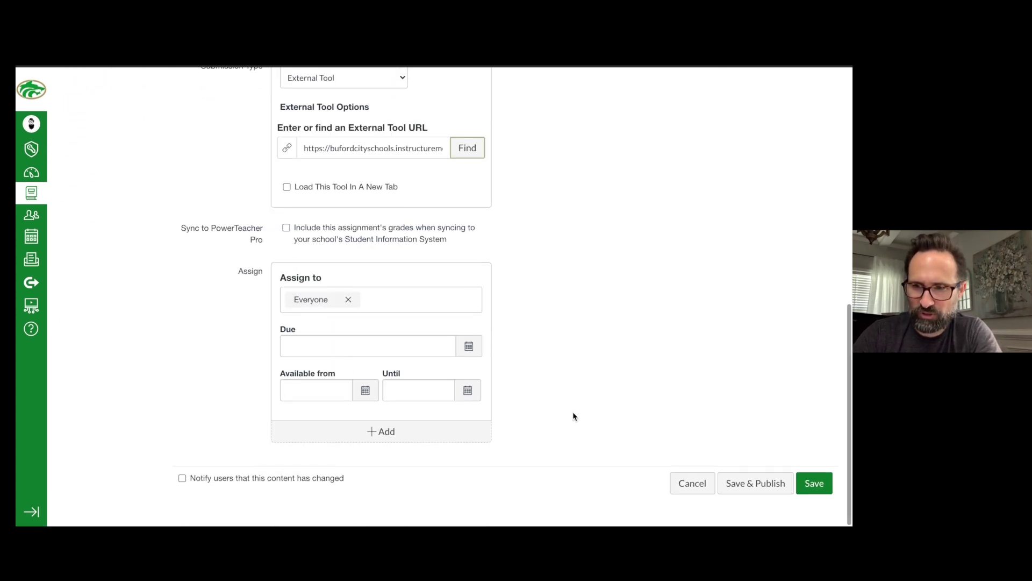
click(823, 487)
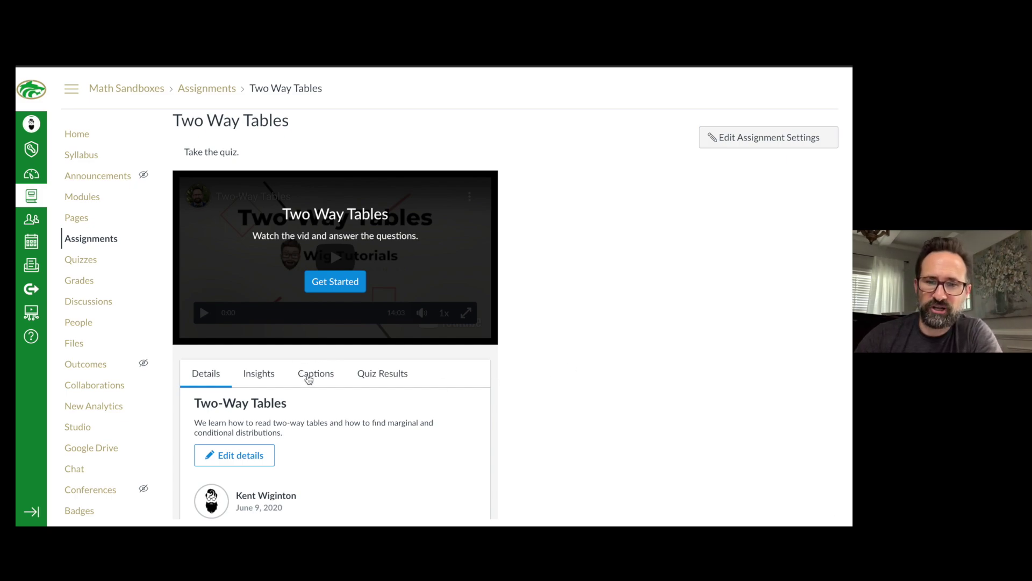
Step: Check the captions options of the embedded Two-Way Tables video, and return to its details
click(308, 379)
scroll(390, 390, down, 1)
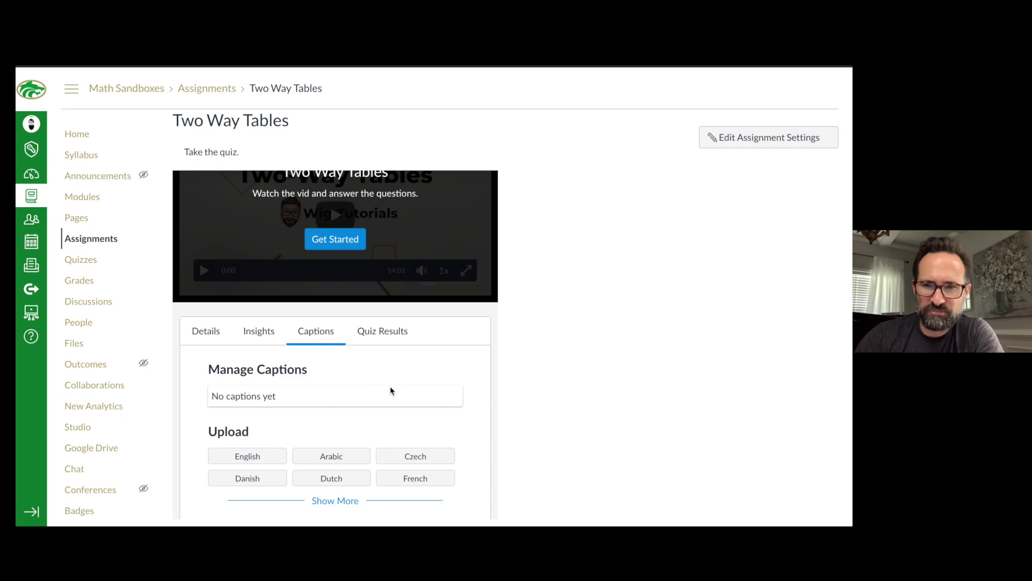
scroll(418, 397, down, 1)
scroll(418, 396, up, 1)
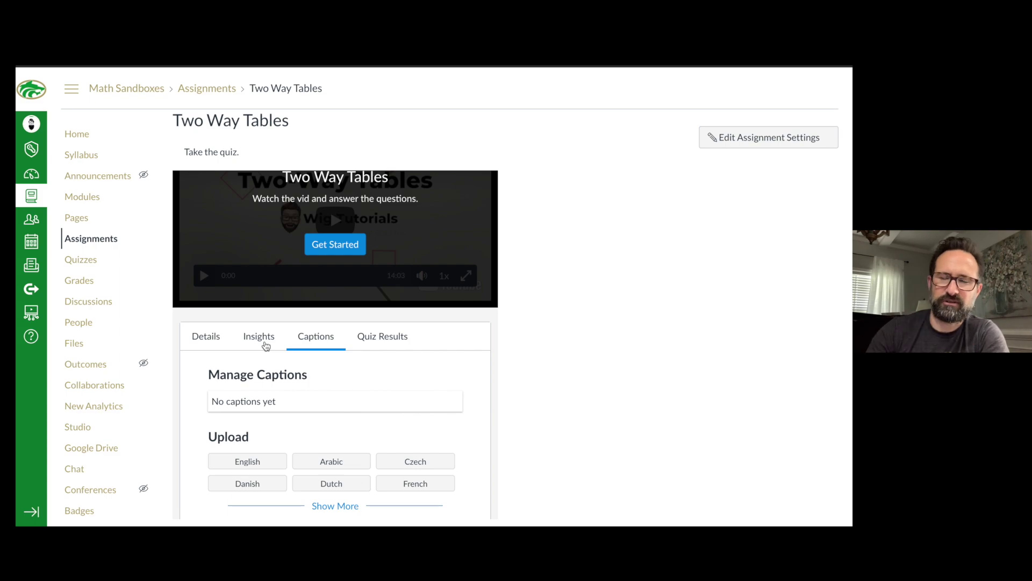
click(201, 340)
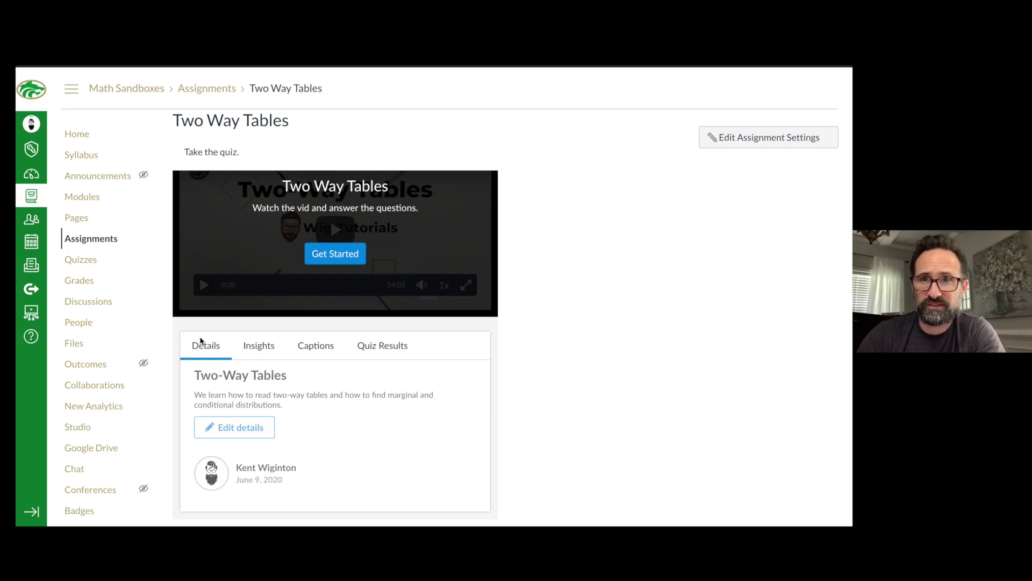
Step: Start the embedded Two Way Tables quiz and skip ahead in the video to just before the second question marker
scroll(299, 388, down, 2)
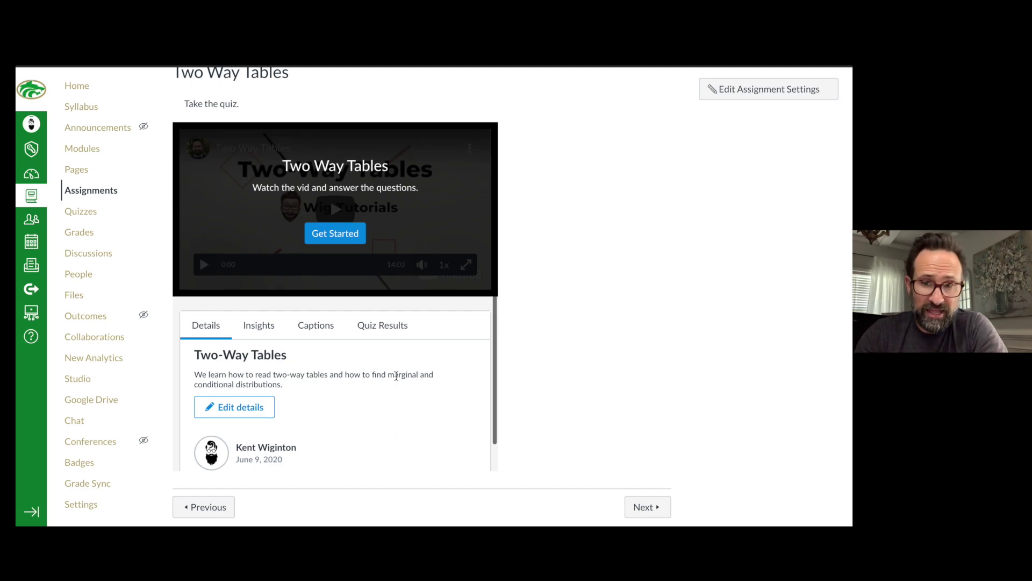
scroll(511, 341, up, 2)
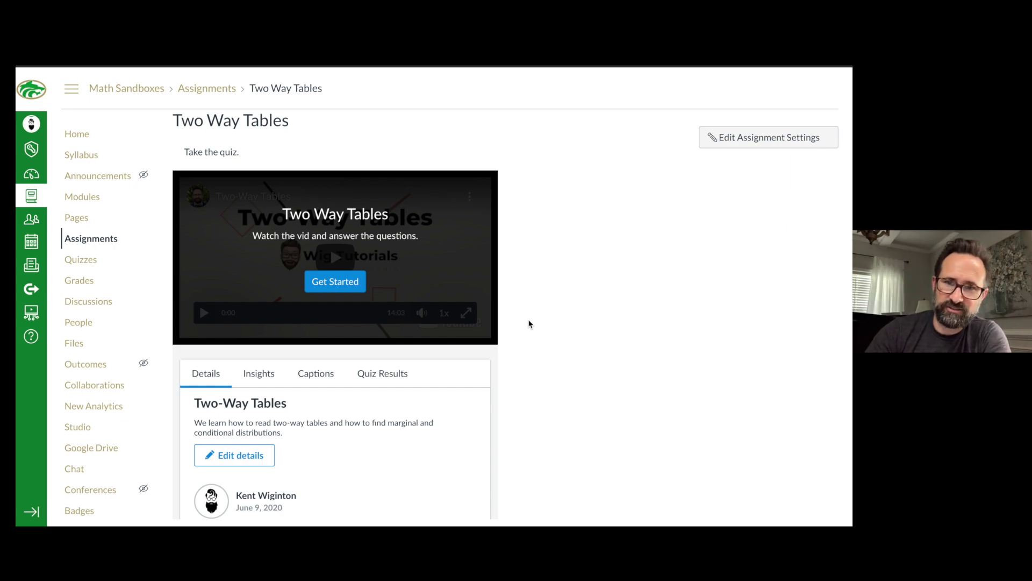
click(335, 279)
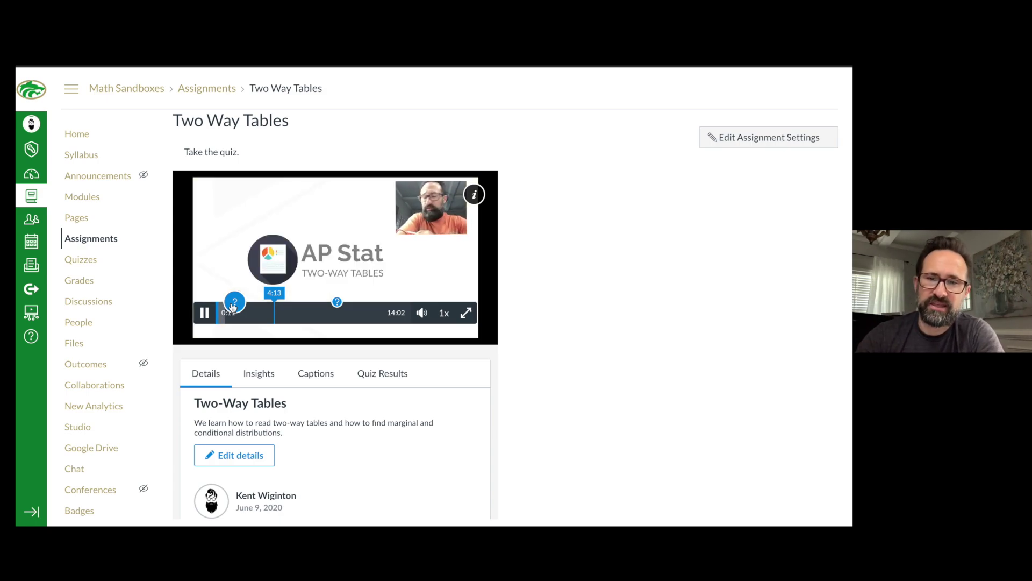
click(318, 315)
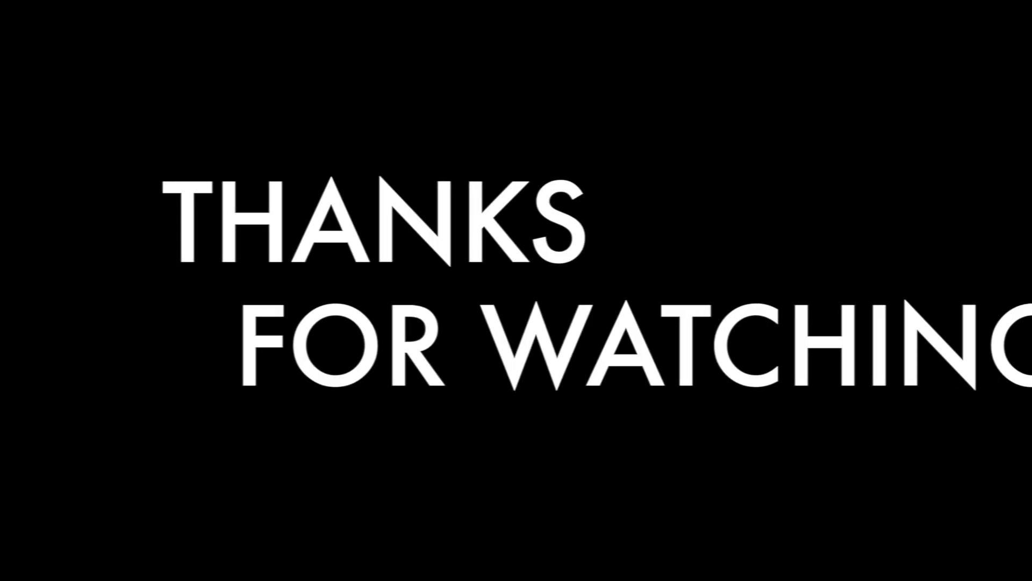